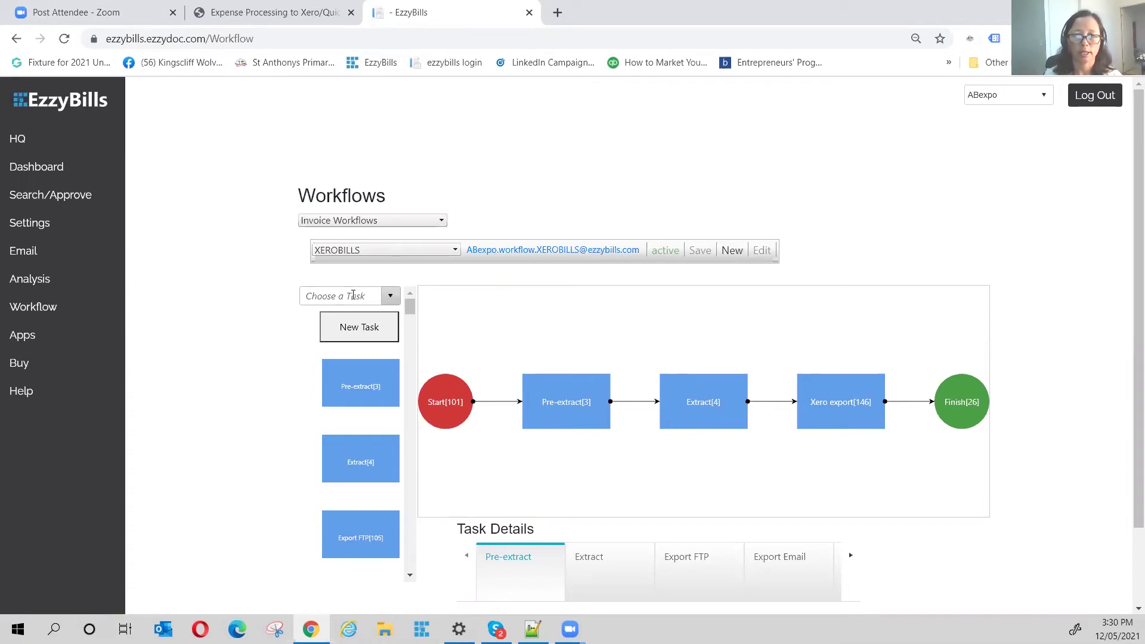
- Try adding the Invoice Price Check task to the XEROBILLS workflow and place it above Pre-extract
click(353, 295)
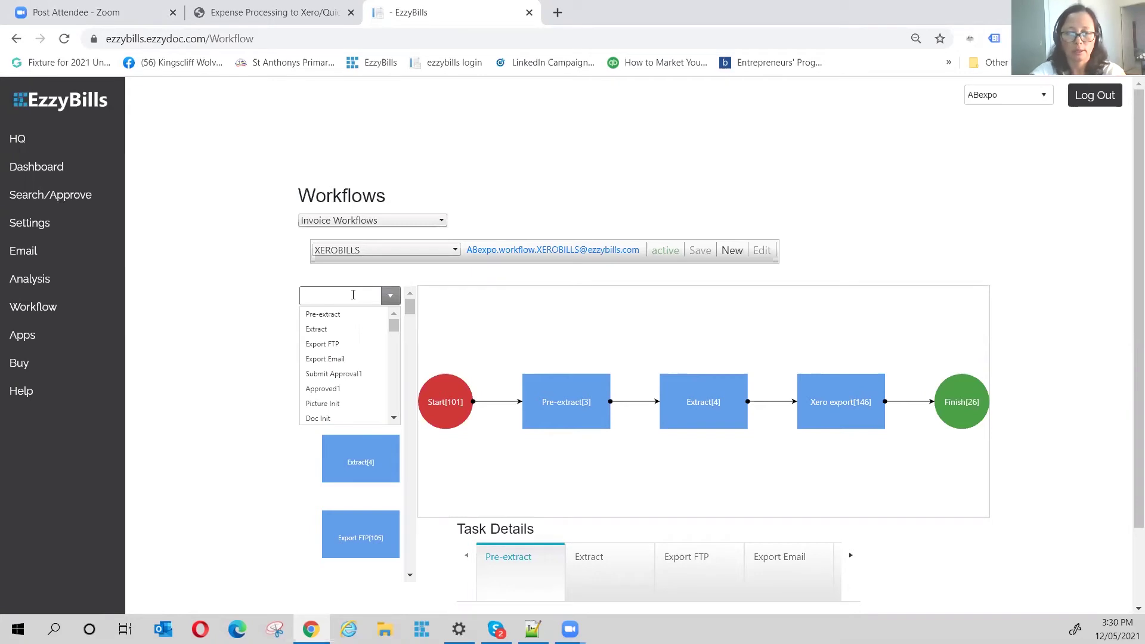
text(in)
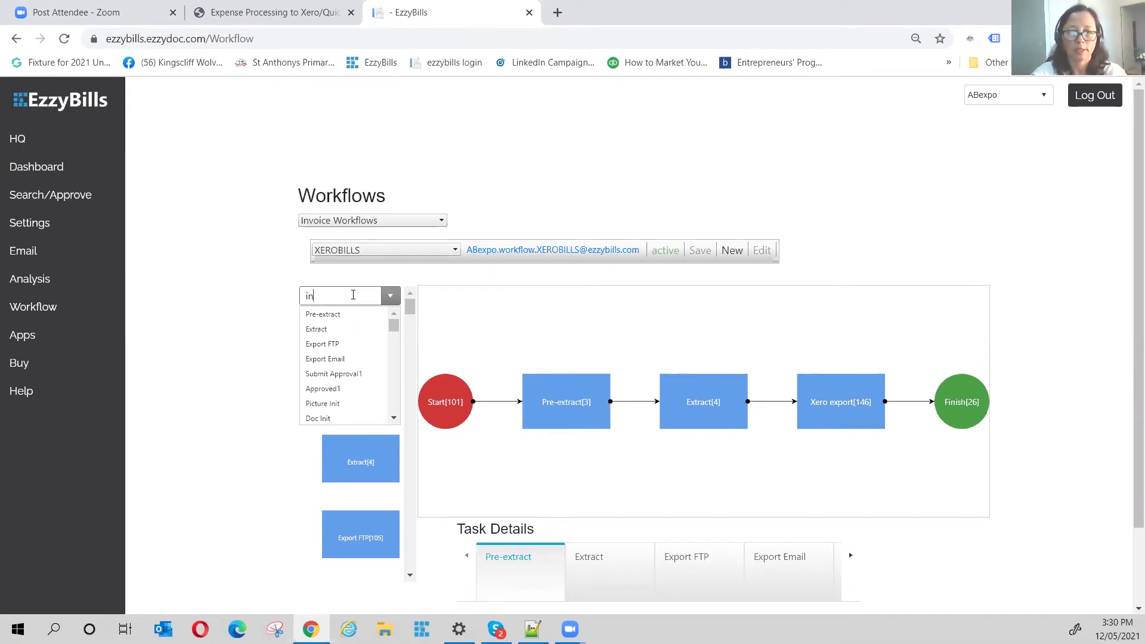
text(voice)
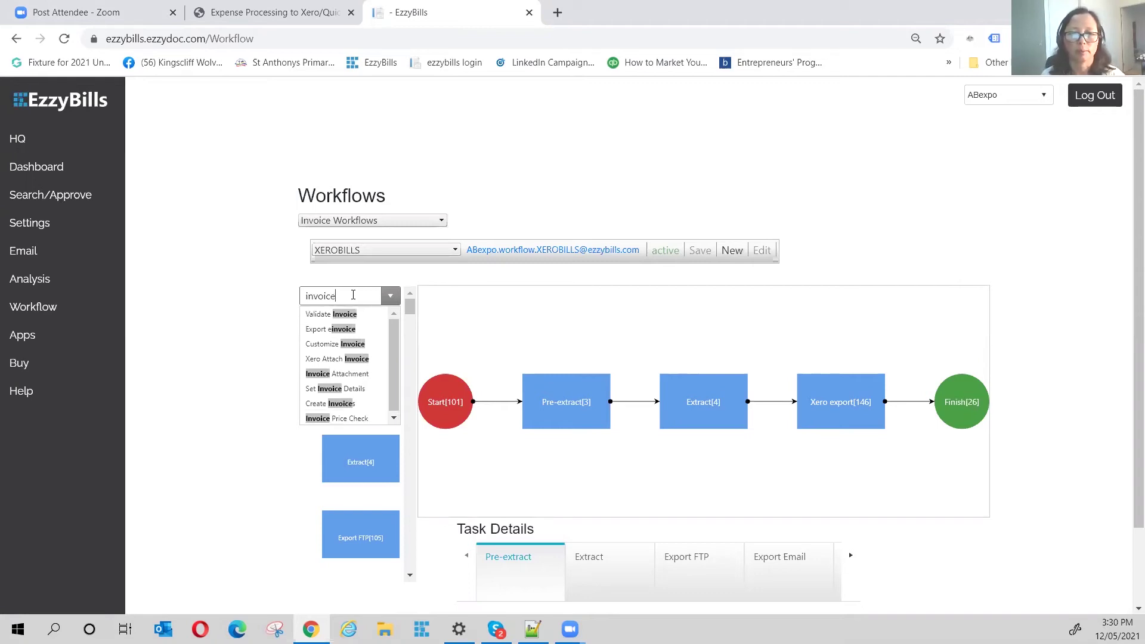
click(352, 420)
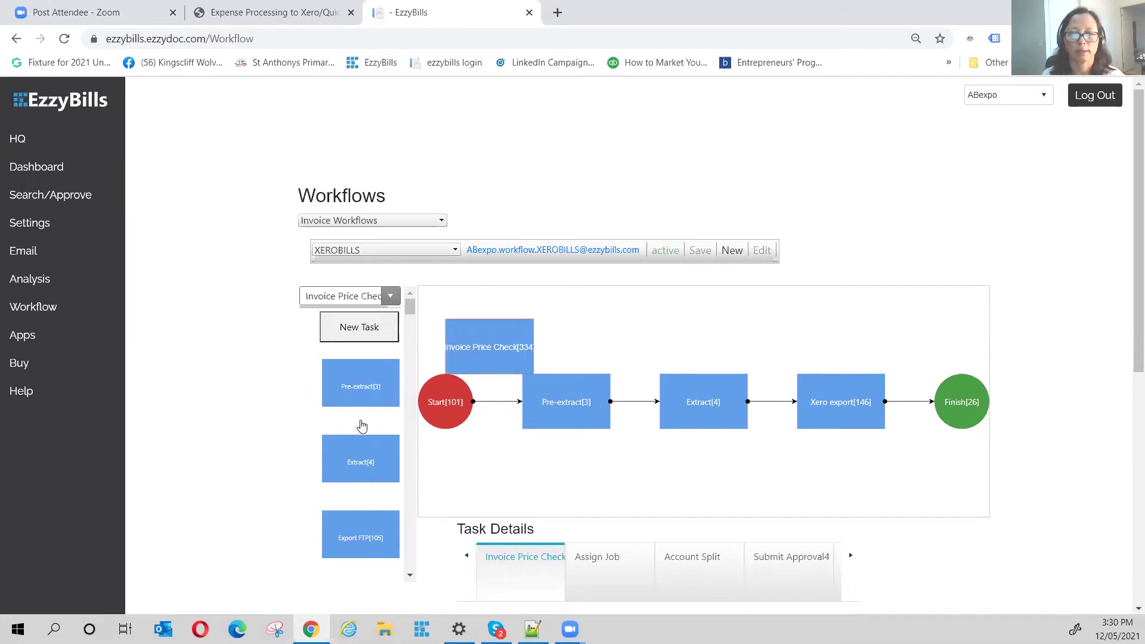
drag(497, 354, 580, 338)
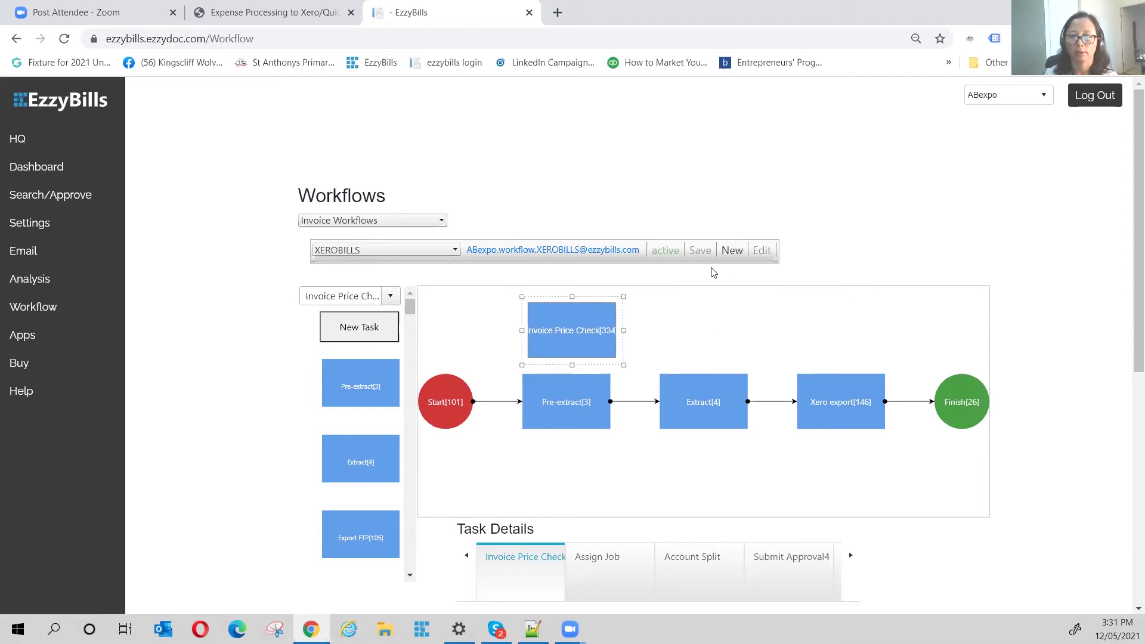
- Create a new invoice workflow as a copy of XEROBILLS
click(733, 253)
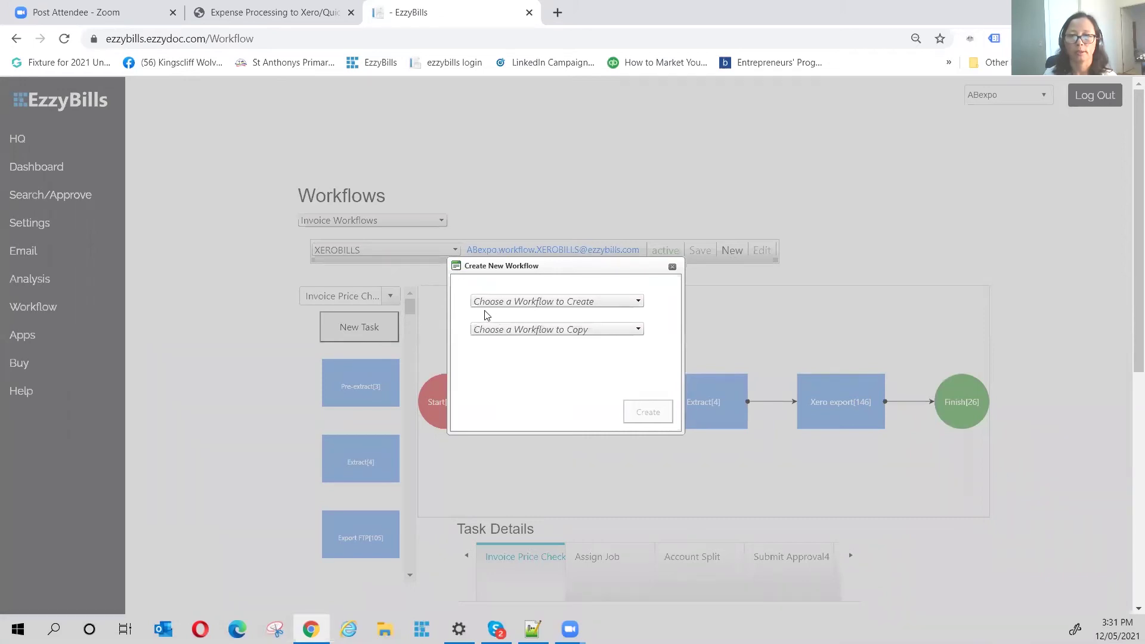
click(639, 304)
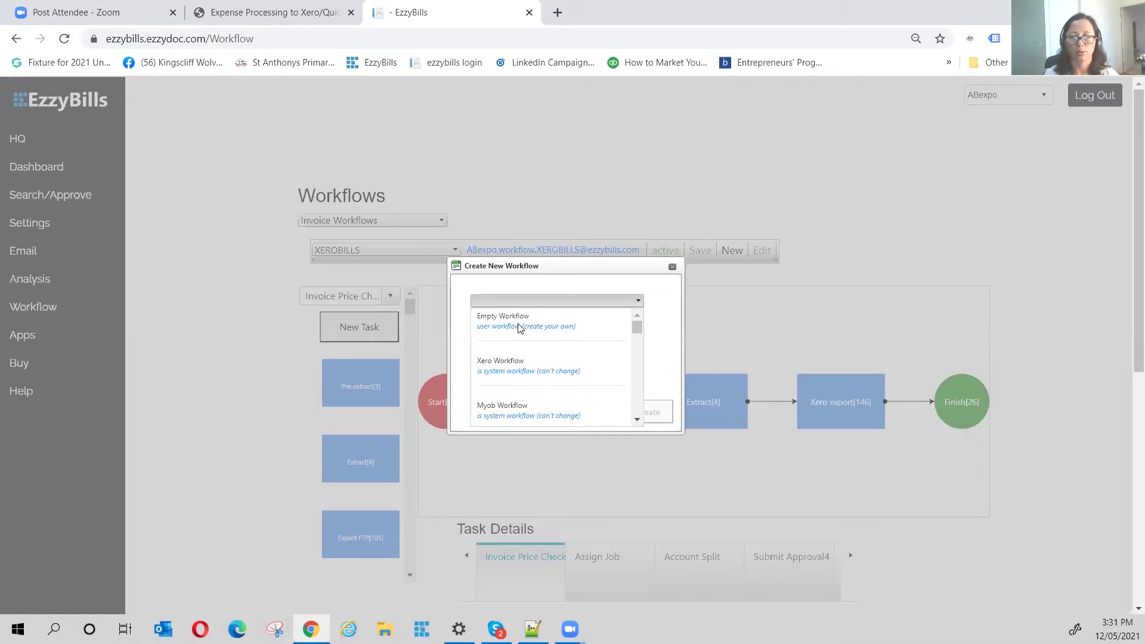
click(783, 317)
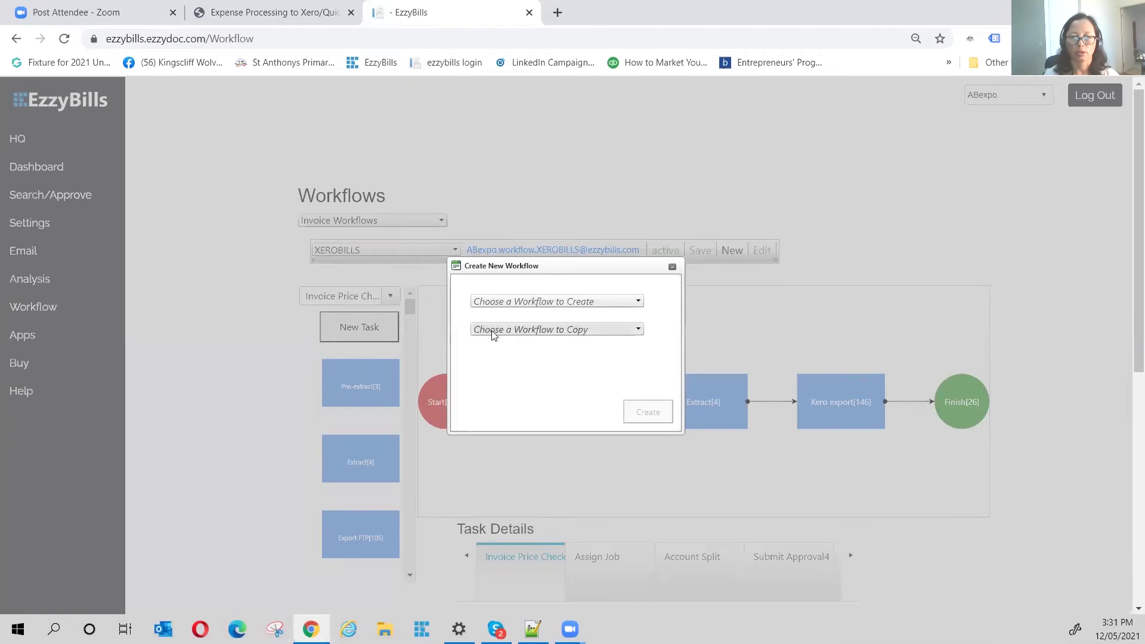
click(633, 329)
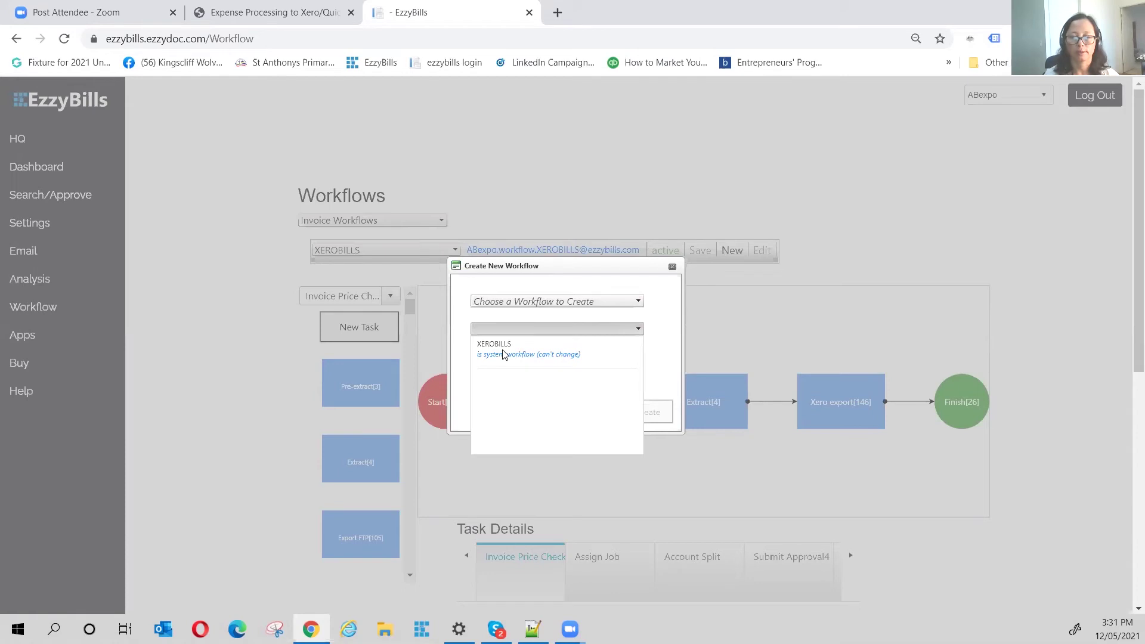
click(503, 354)
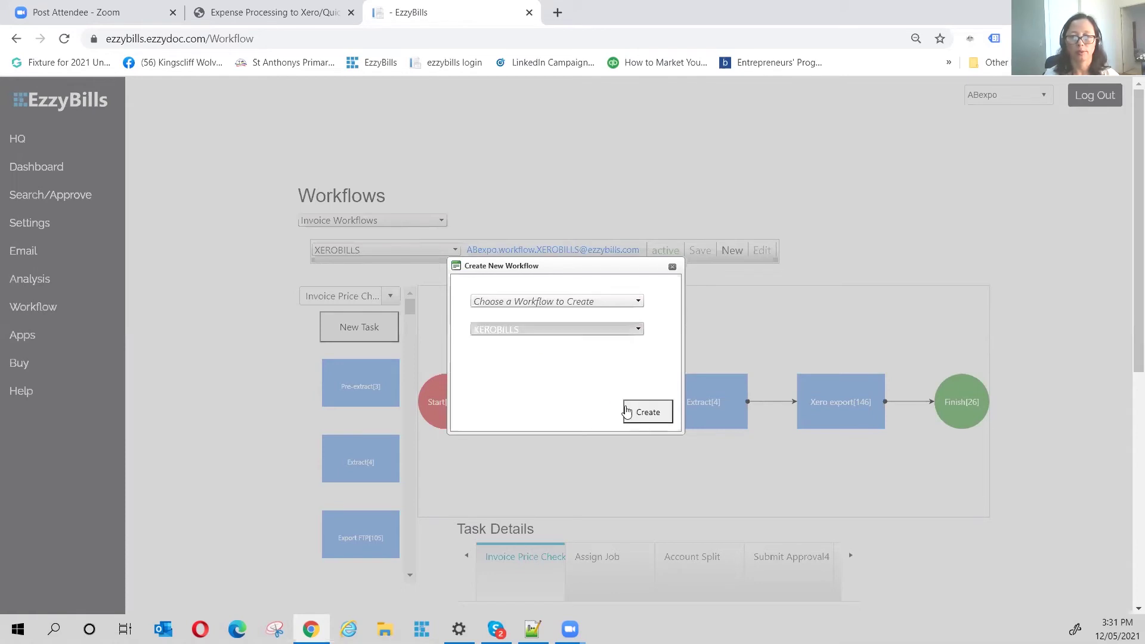
click(651, 418)
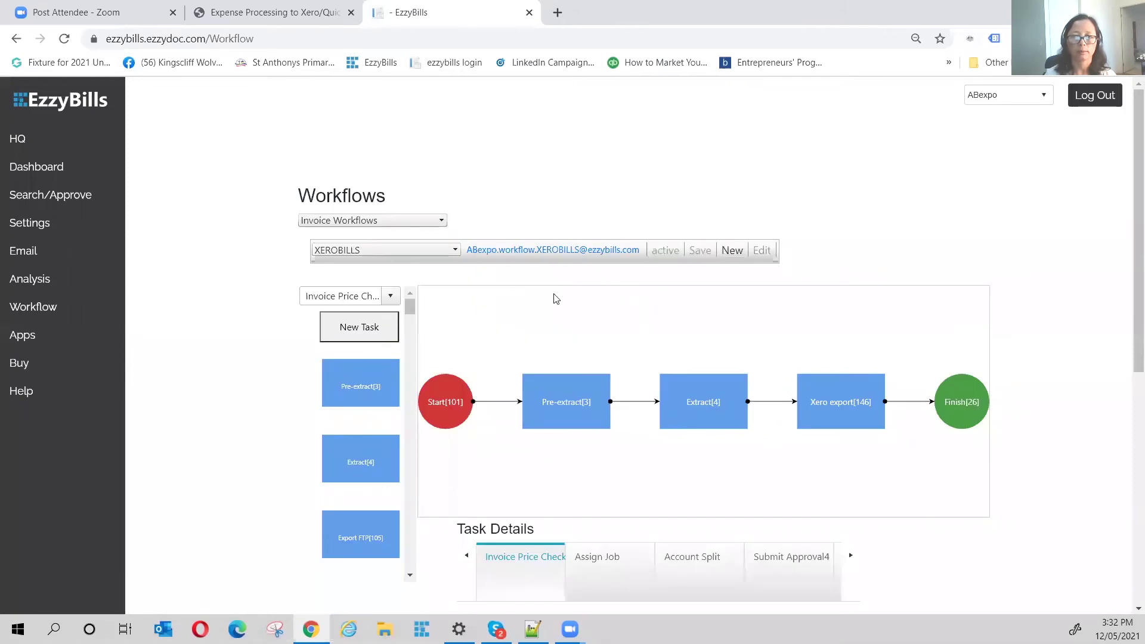
- Open the copied workflow workflow1 and make it the active invoice workflow
click(455, 250)
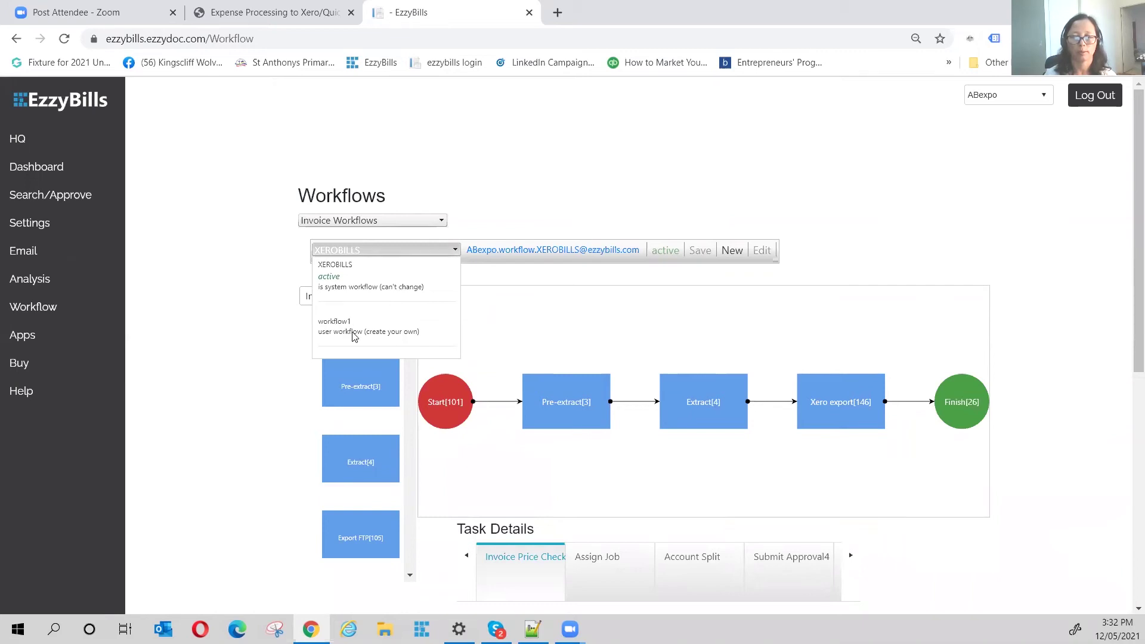
click(354, 334)
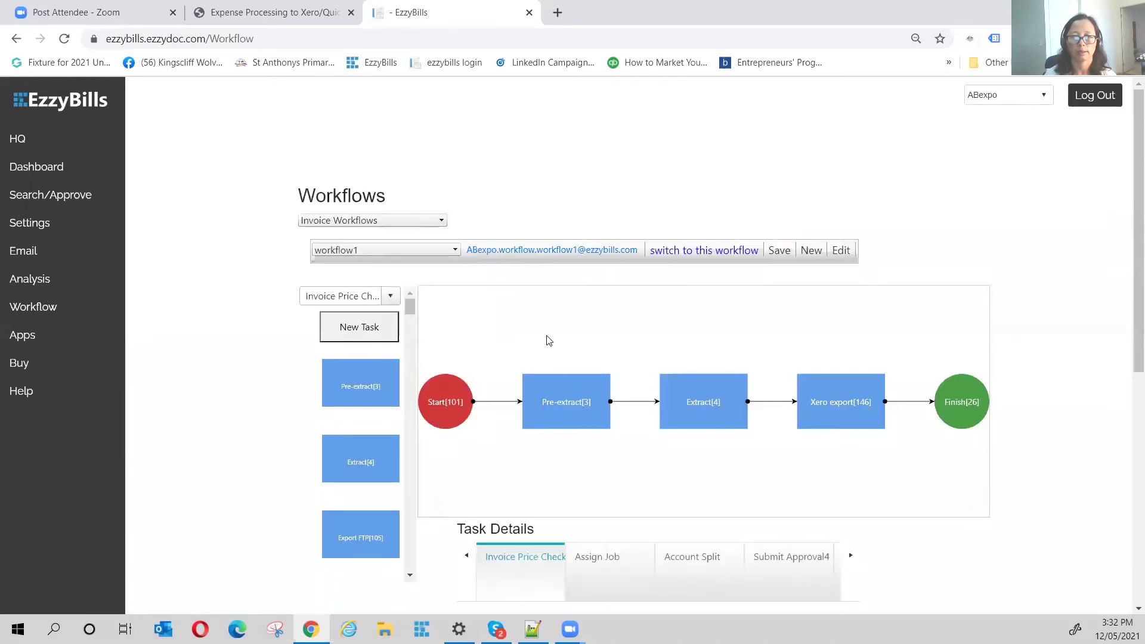
click(709, 256)
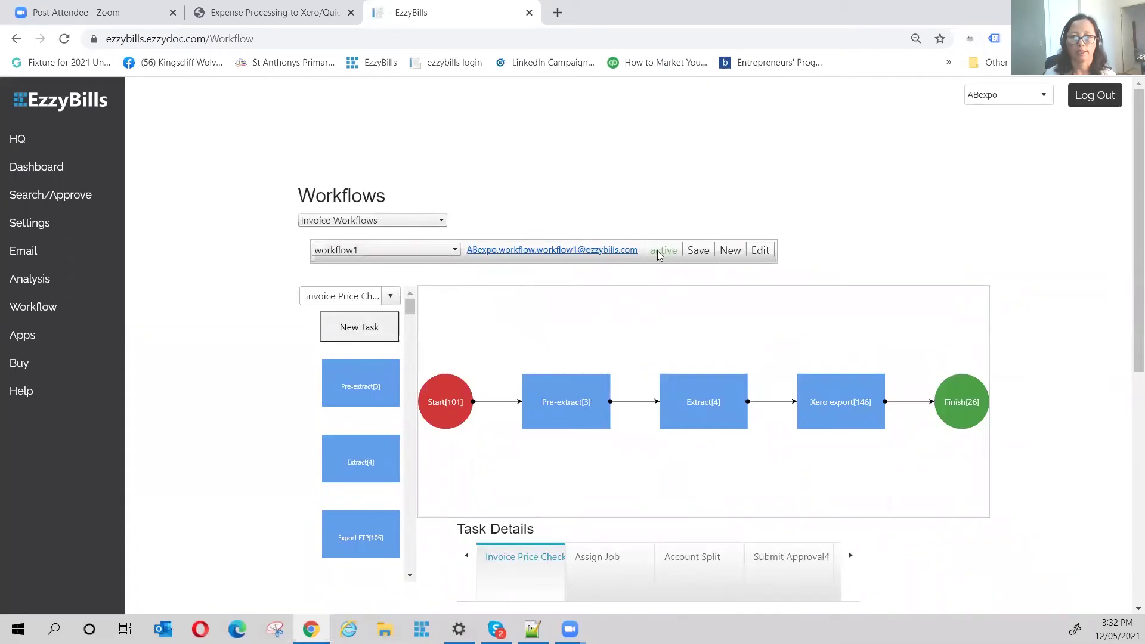
- Rename the workflow1 workflow as pricecheck and save the name
click(759, 252)
drag(601, 278, 491, 281)
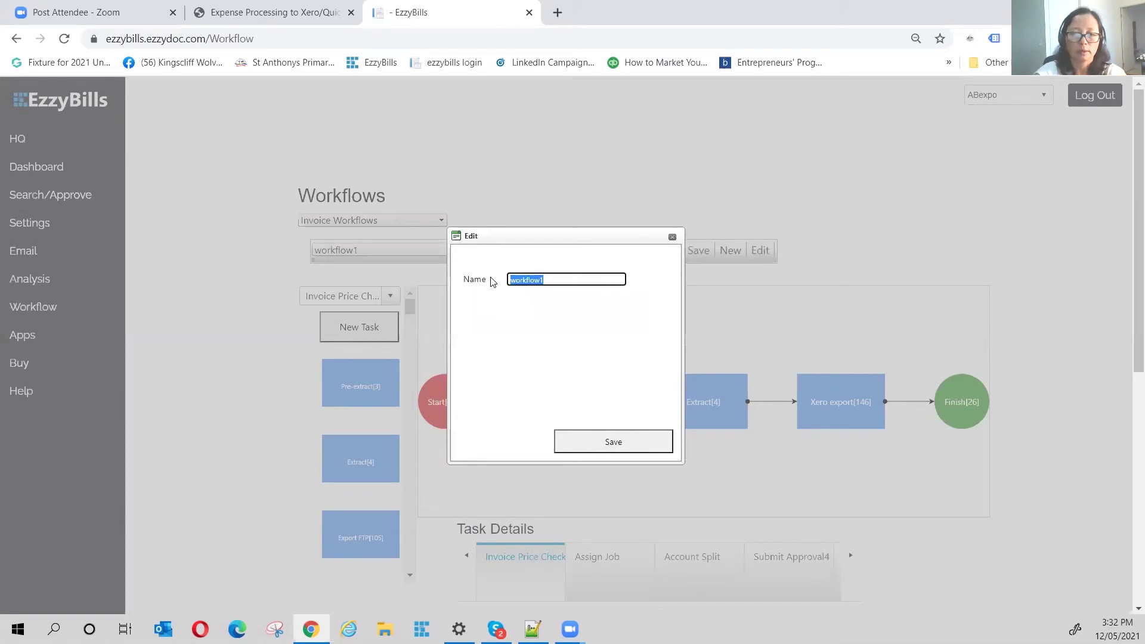
text(price)
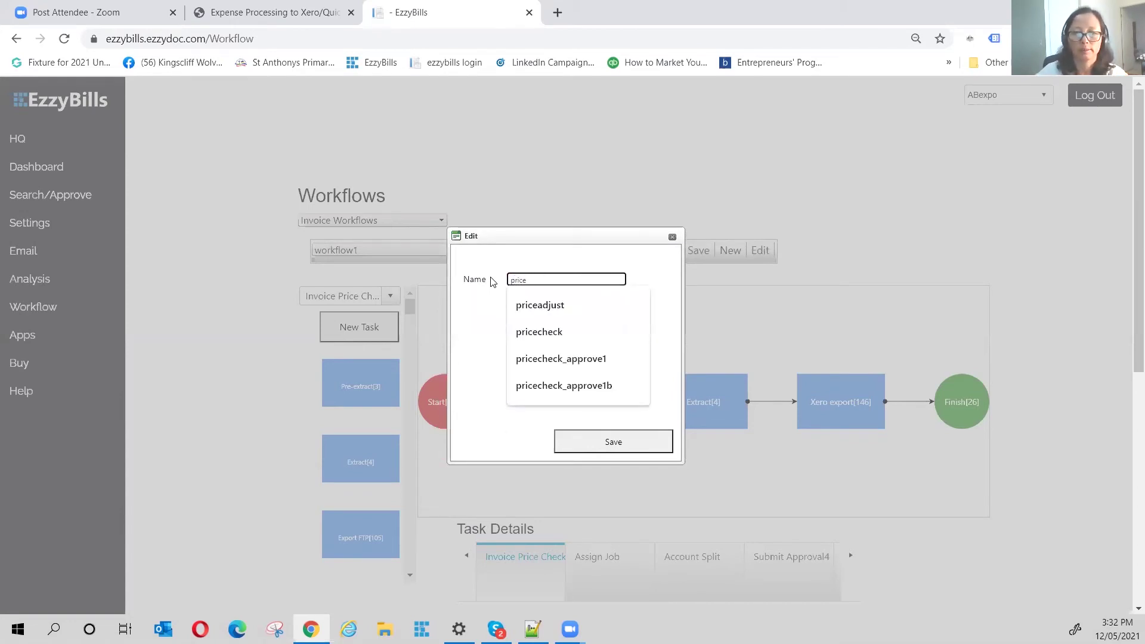
click(517, 302)
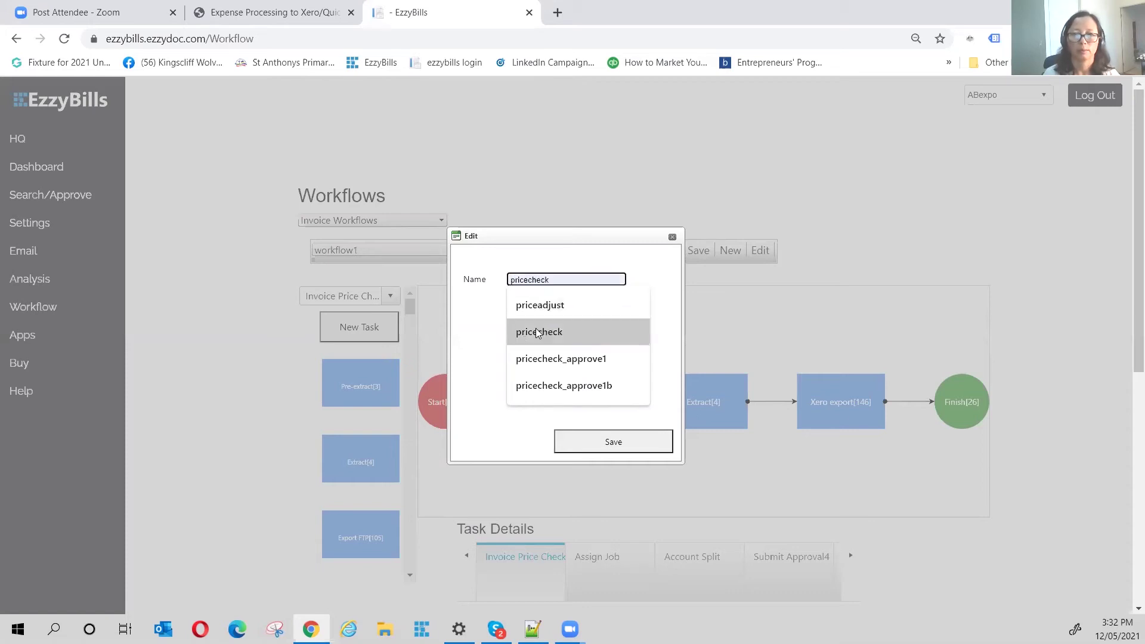
click(536, 328)
click(607, 441)
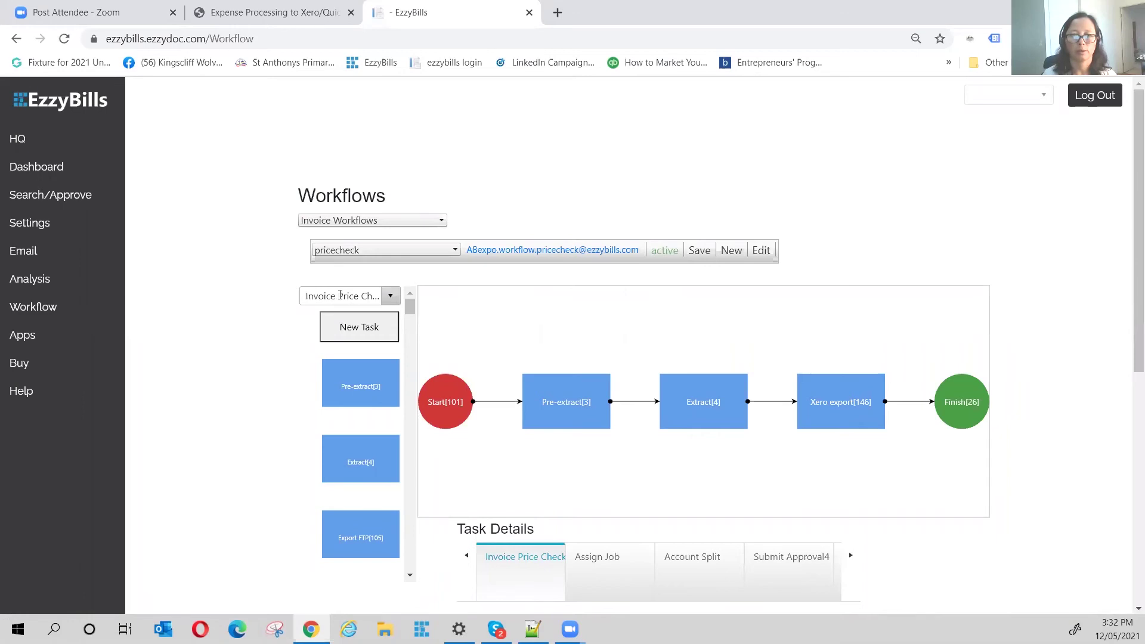
- Add the Invoice Price Check task to the pricecheck workflow and place it above the gap between Extract and Xero export
drag(340, 295, 433, 312)
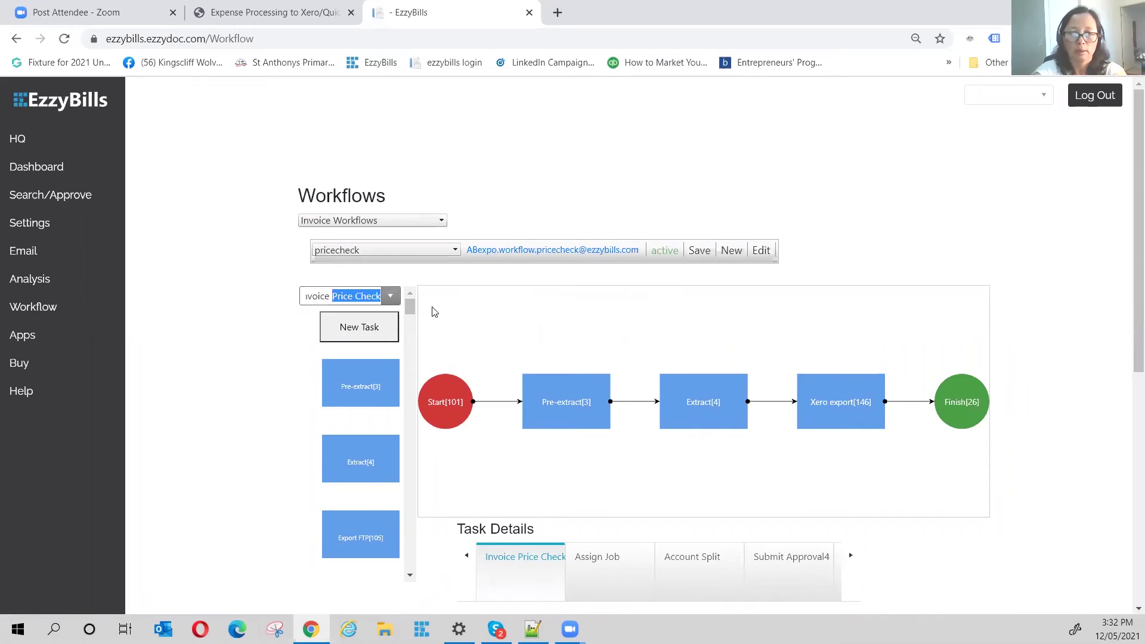
text(price)
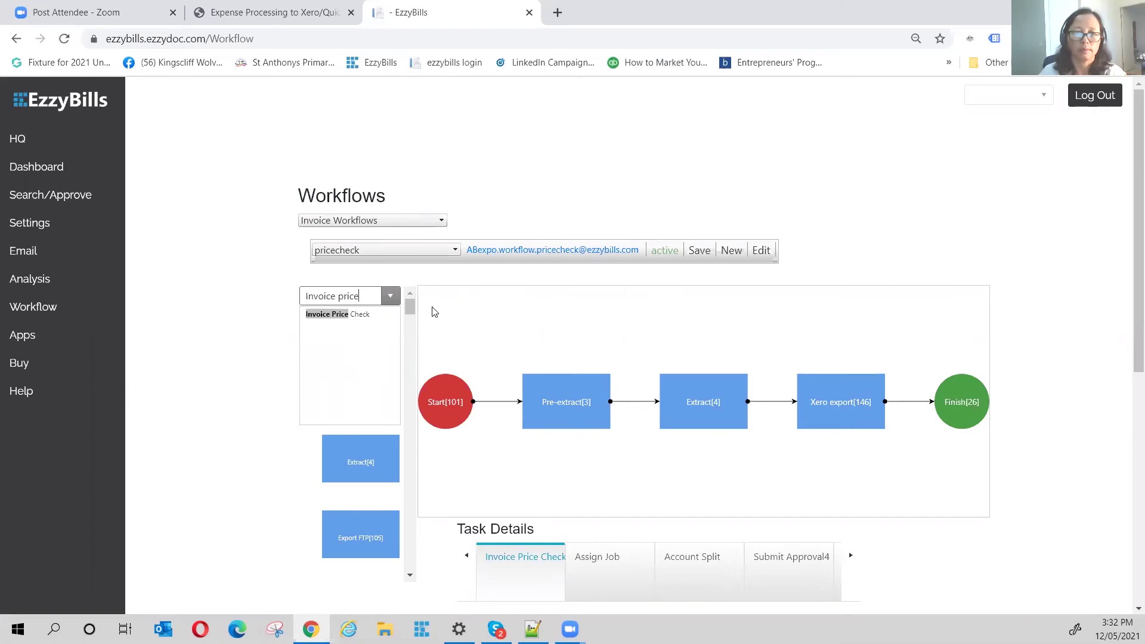
click(366, 315)
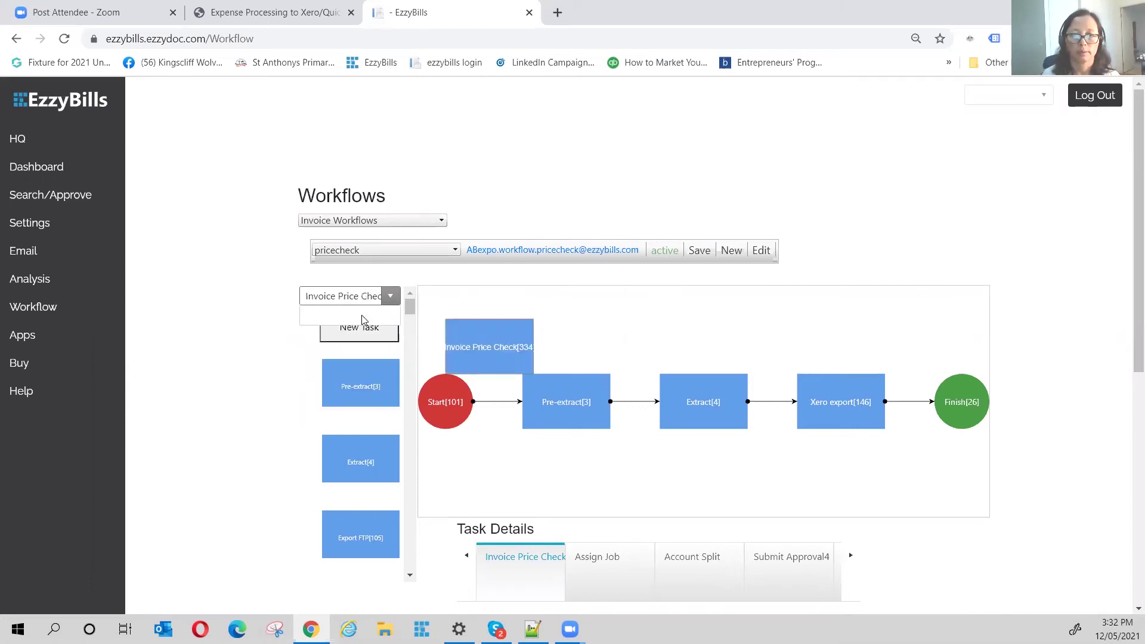
drag(516, 340, 776, 319)
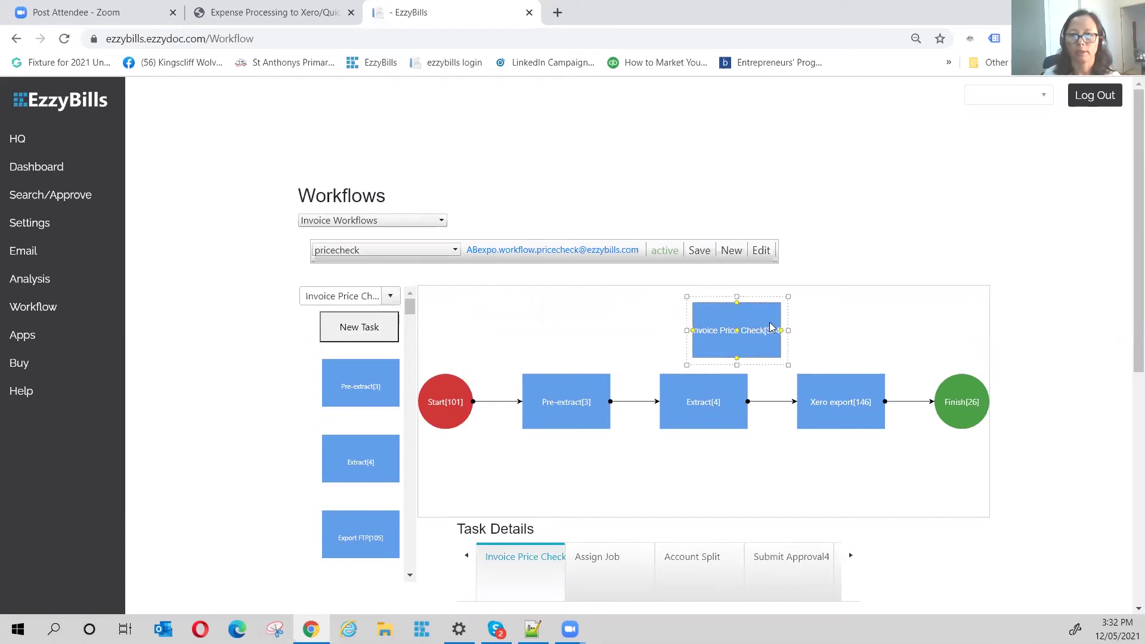
- Reroute the connectors so Extract leads to Invoice Price Check and that leads to Xero export, and save the workflow
click(784, 402)
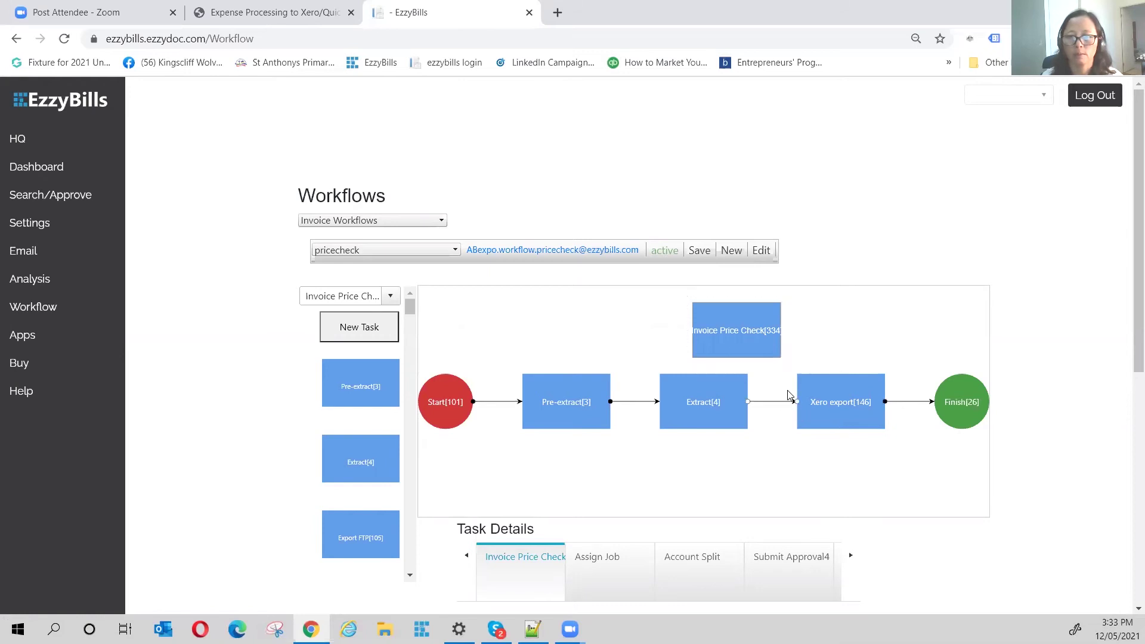
drag(797, 401, 764, 328)
drag(835, 402, 836, 406)
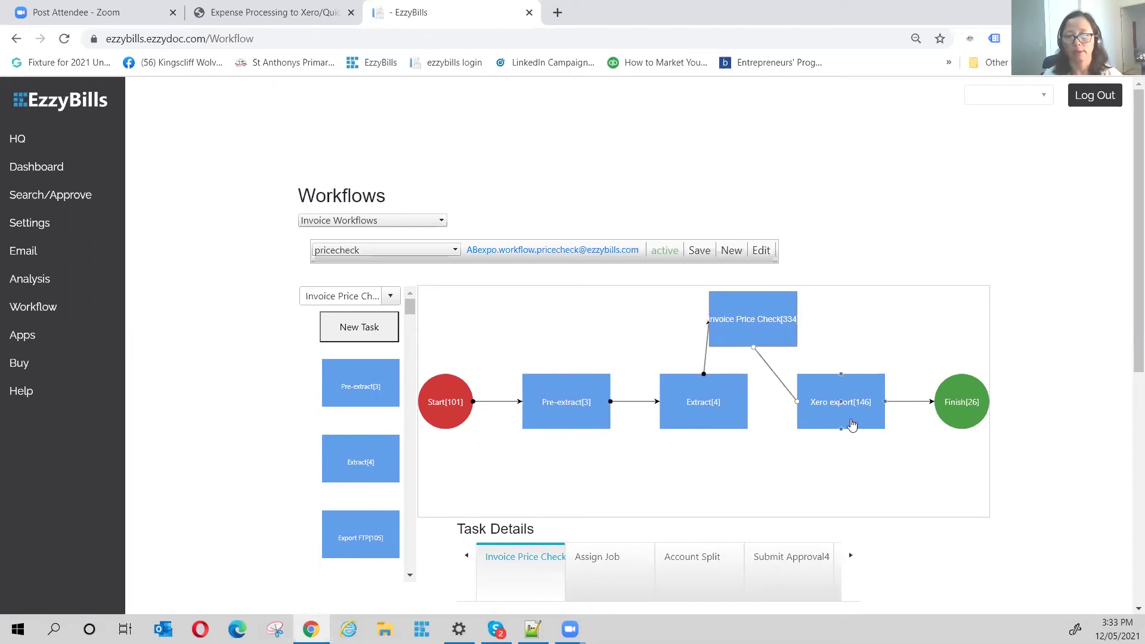
click(699, 251)
click(702, 251)
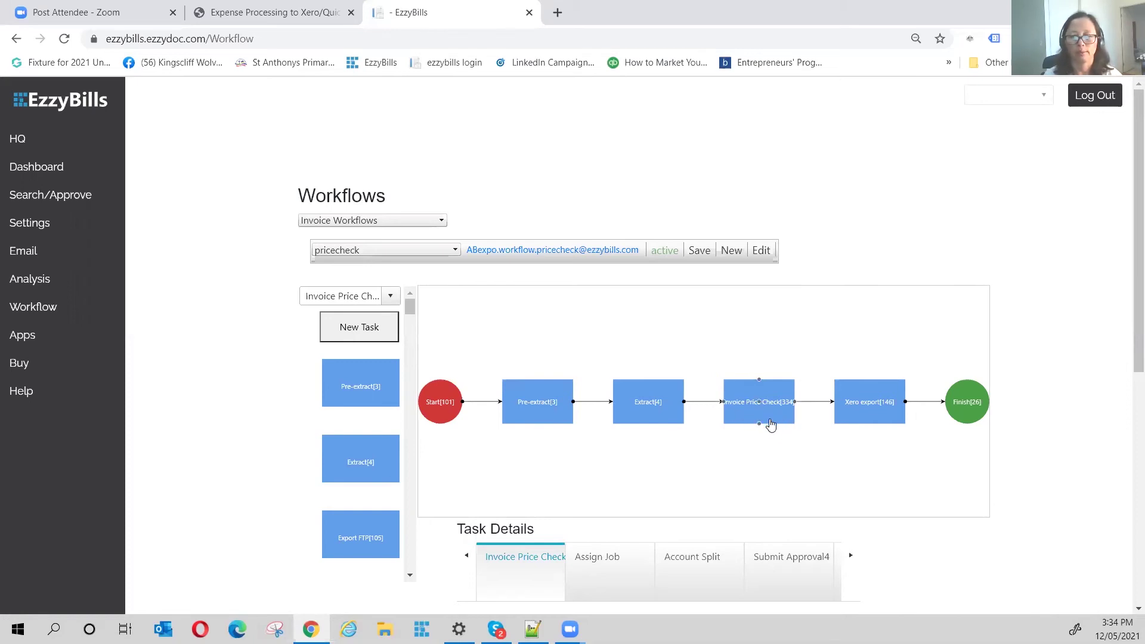
- Enable Allow Stock Invoices in the account settings and save the settings
click(39, 225)
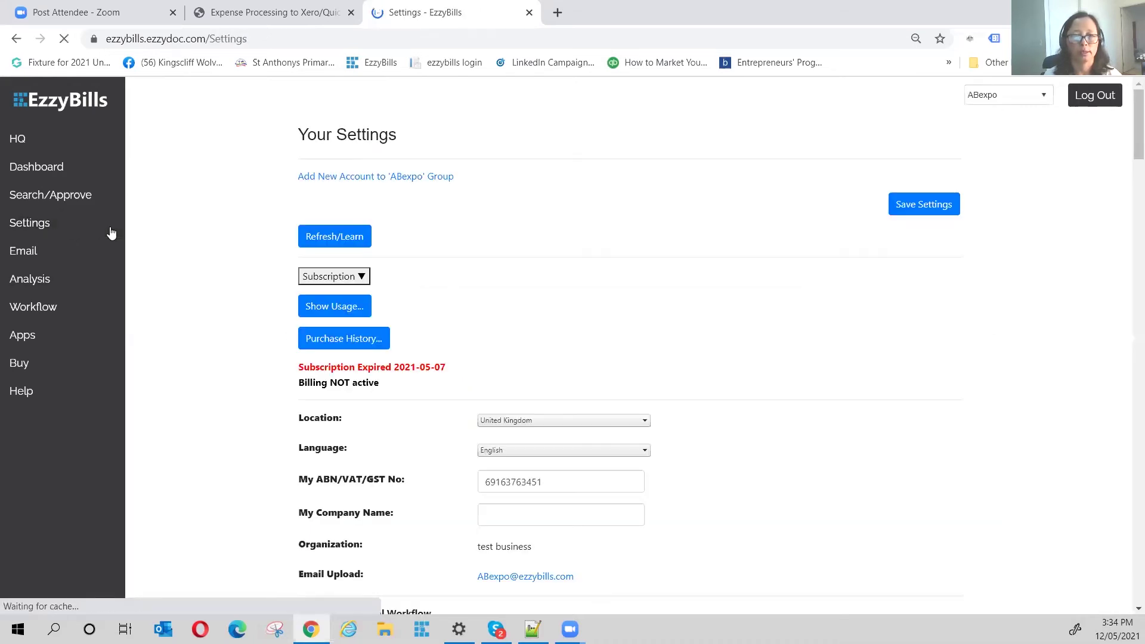
scroll(498, 401, down, 14)
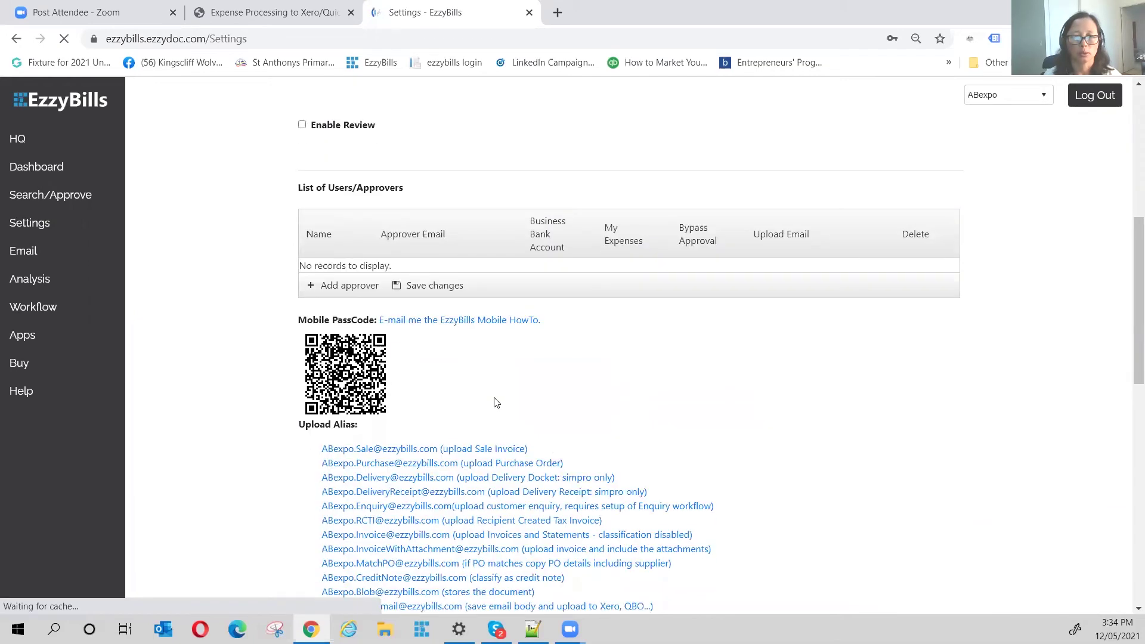
click(303, 445)
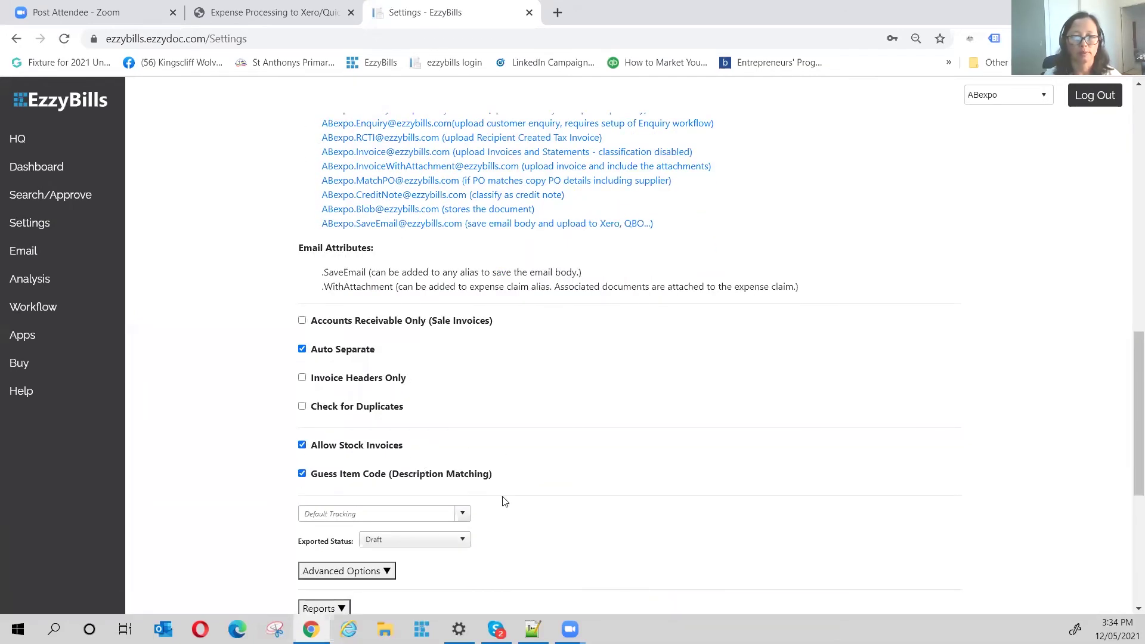
scroll(504, 503, down, 2)
scroll(502, 503, down, 5)
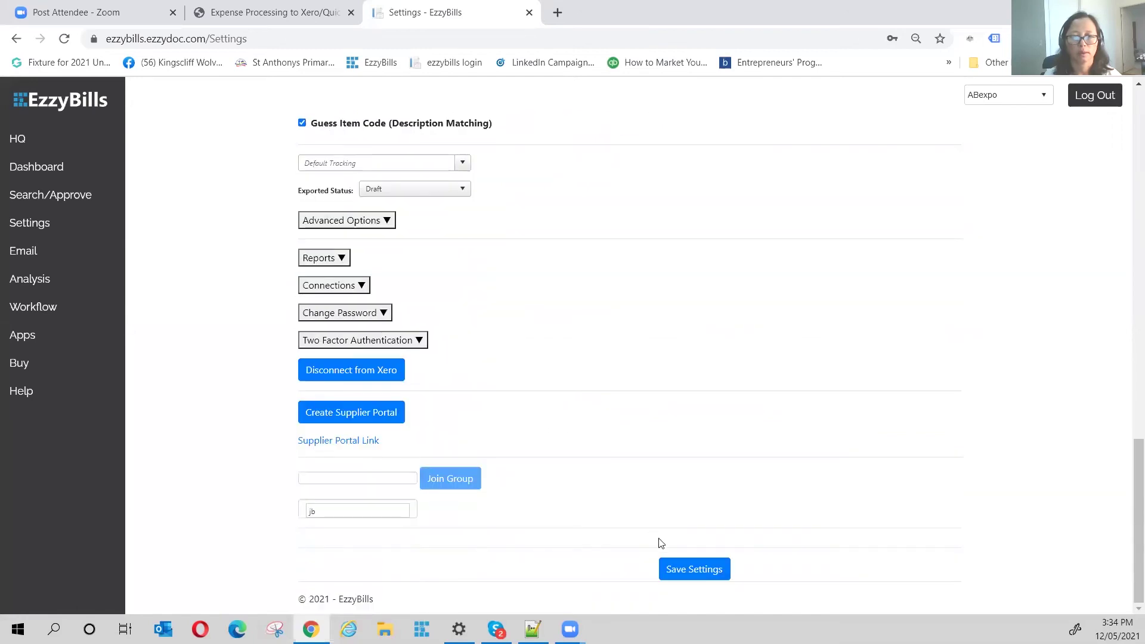
click(714, 572)
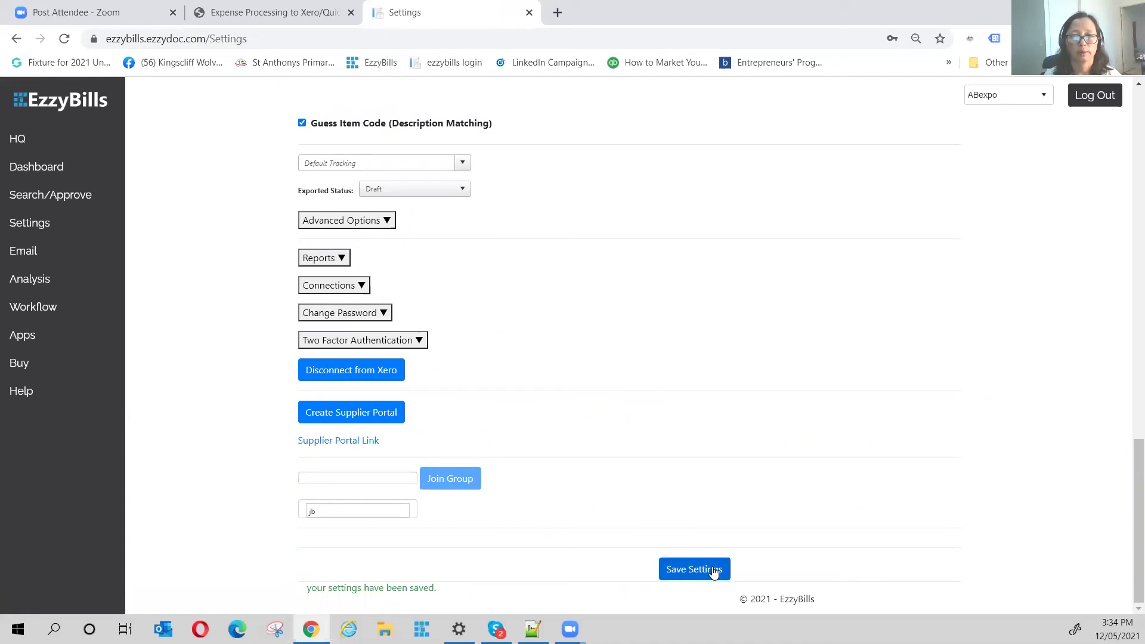
click(691, 570)
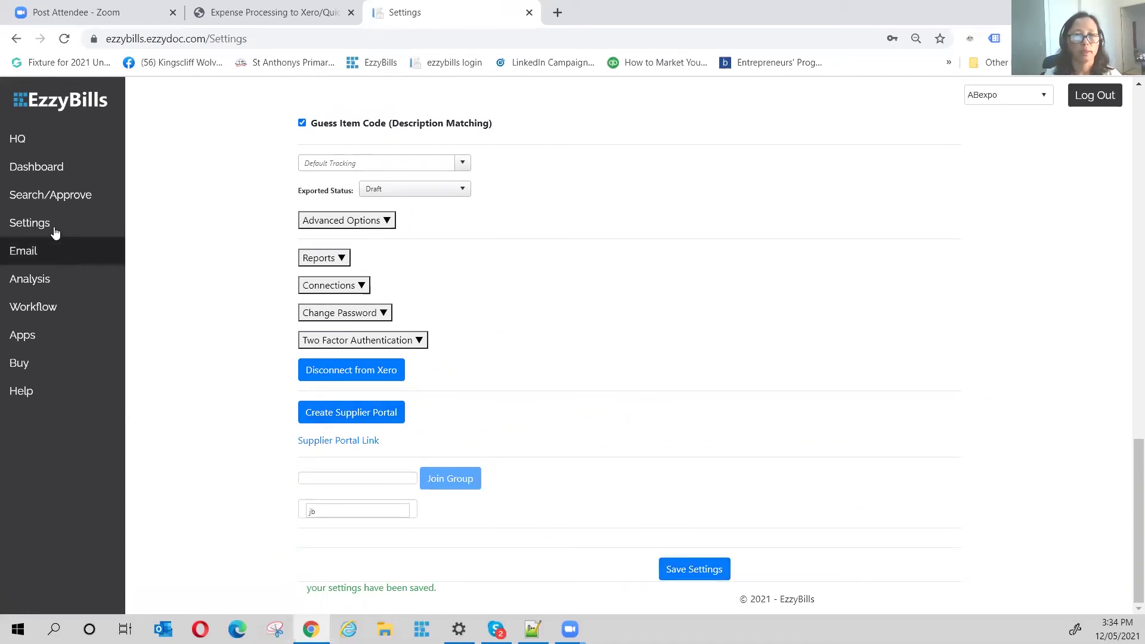
- After revisiting the pricecheck workflow, enable the approval workflow in the account settings with two level approval
click(44, 310)
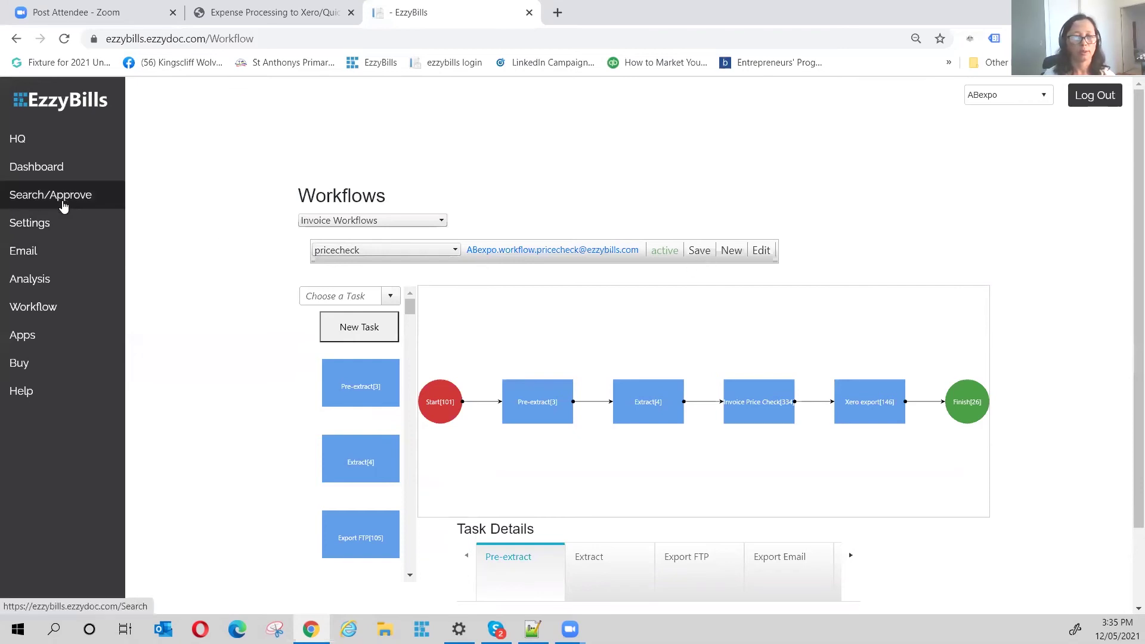
click(36, 222)
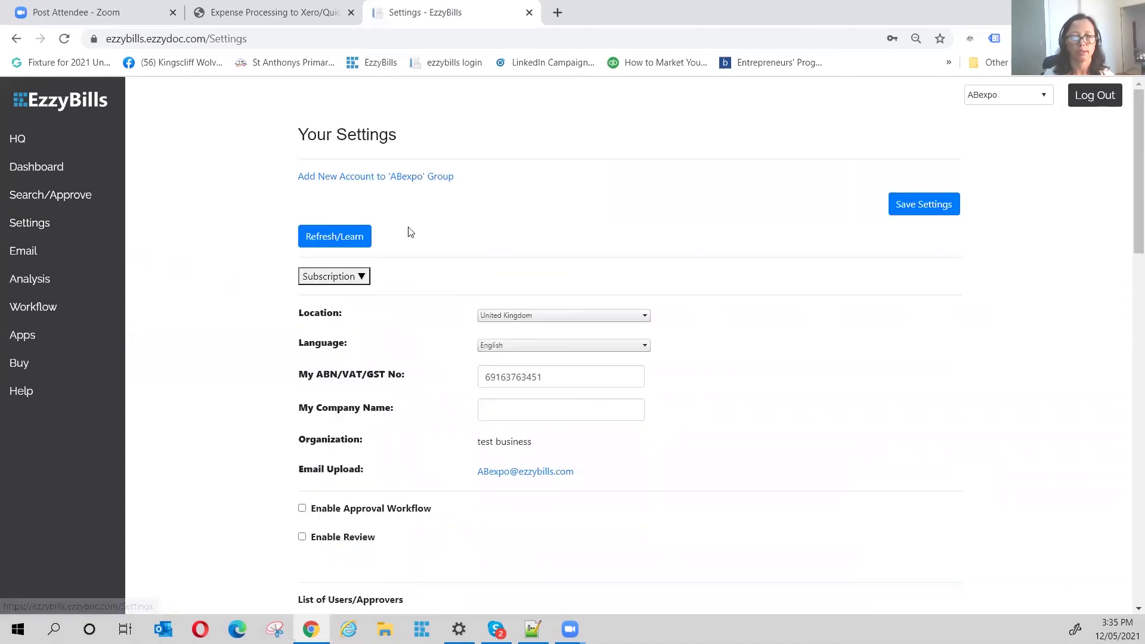
scroll(410, 232, down, 3)
click(302, 311)
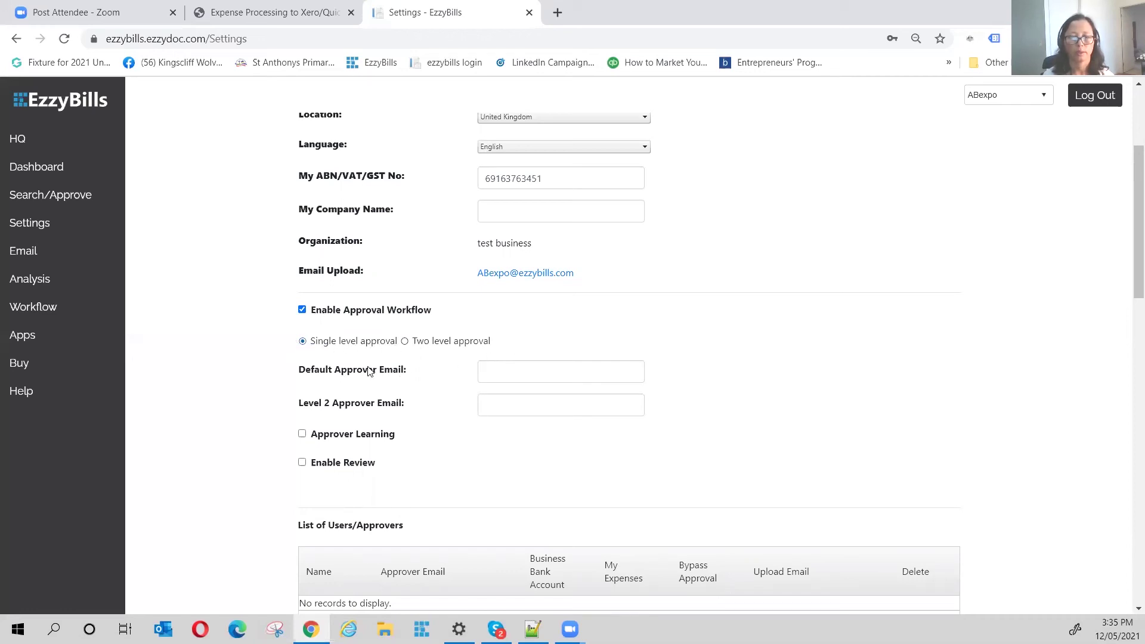
click(405, 342)
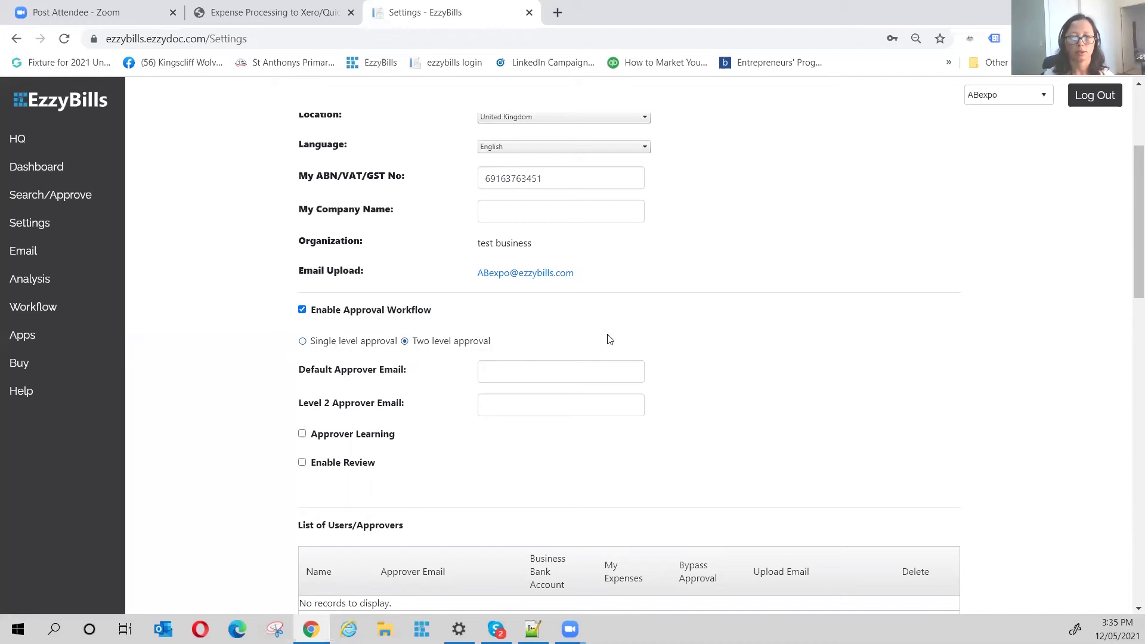
- Save the account settings with two level approval, and switch the active invoice workflow to XEROBILLS
scroll(747, 365, up, 3)
click(916, 206)
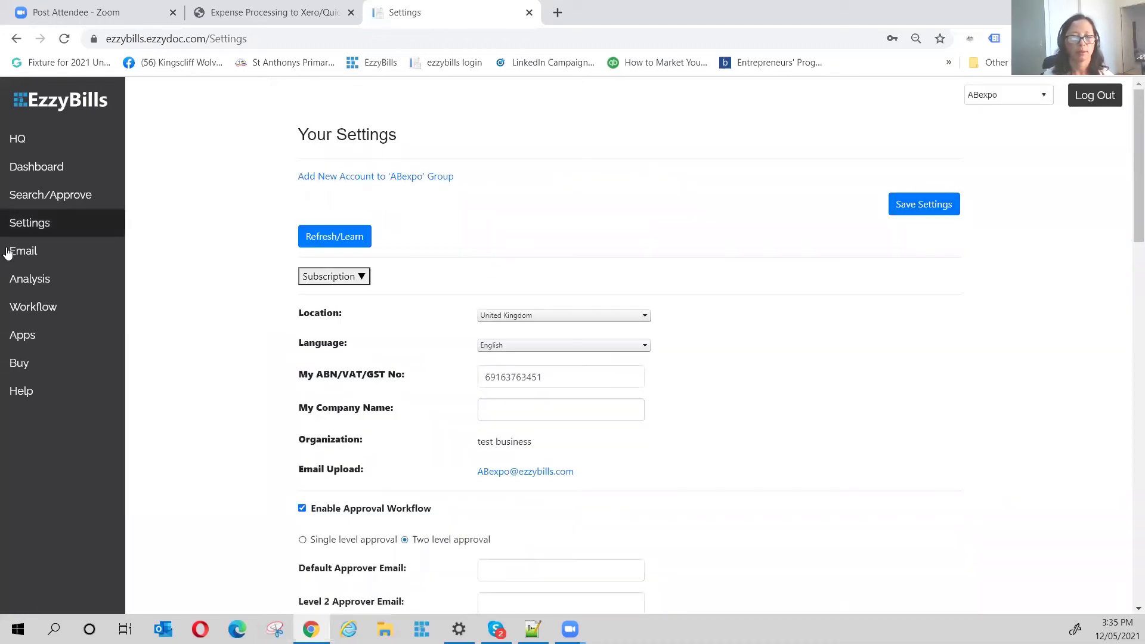
click(47, 321)
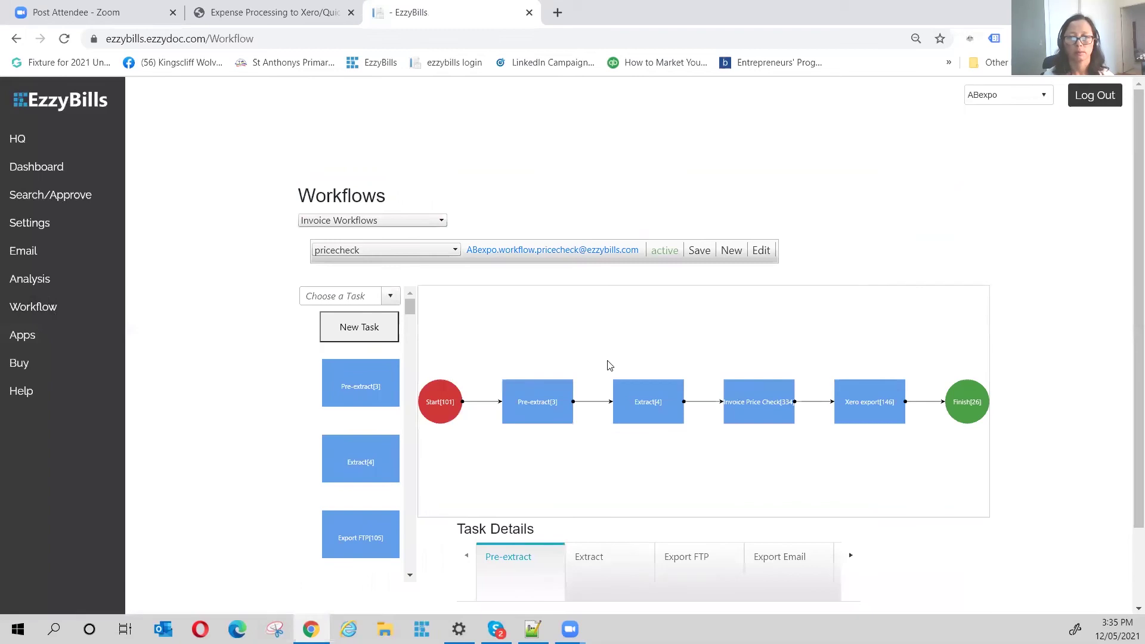
click(455, 248)
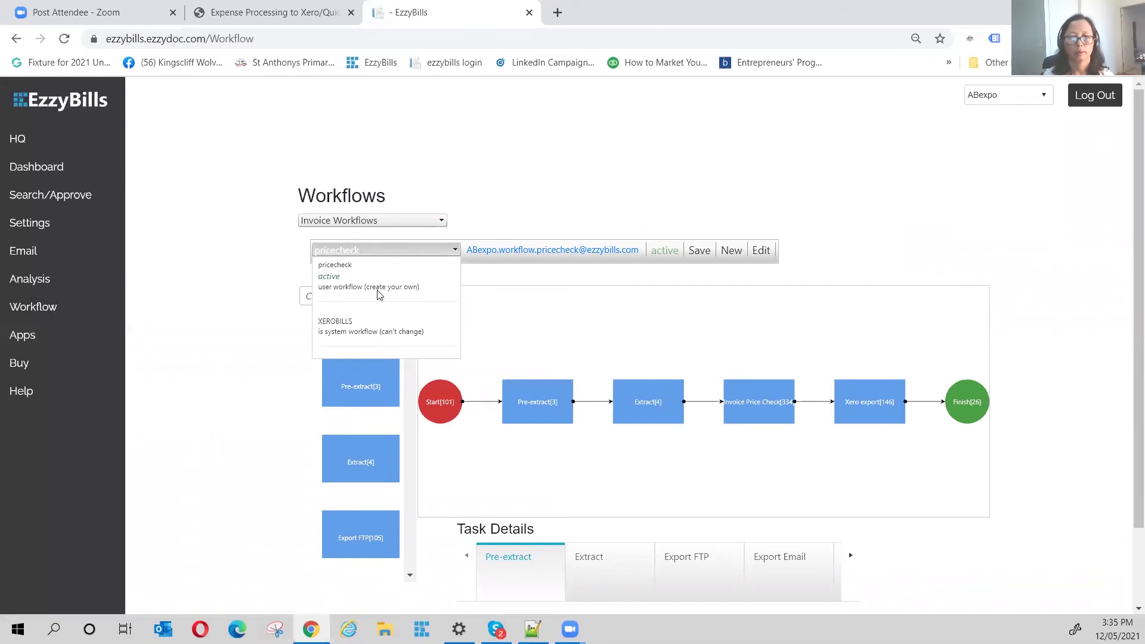
click(392, 331)
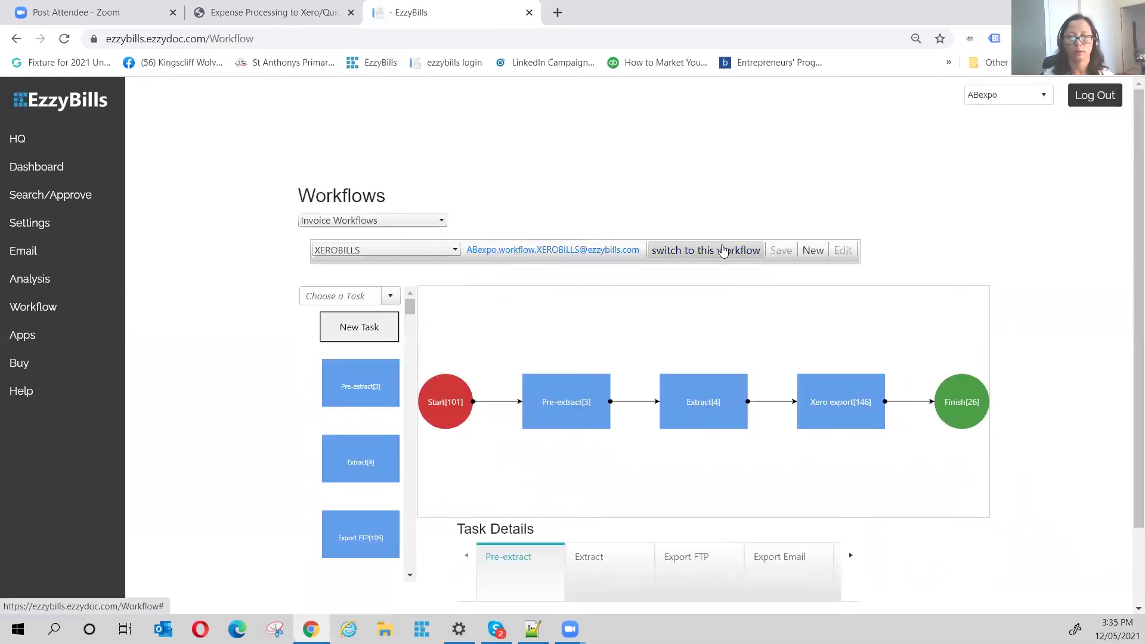
click(721, 250)
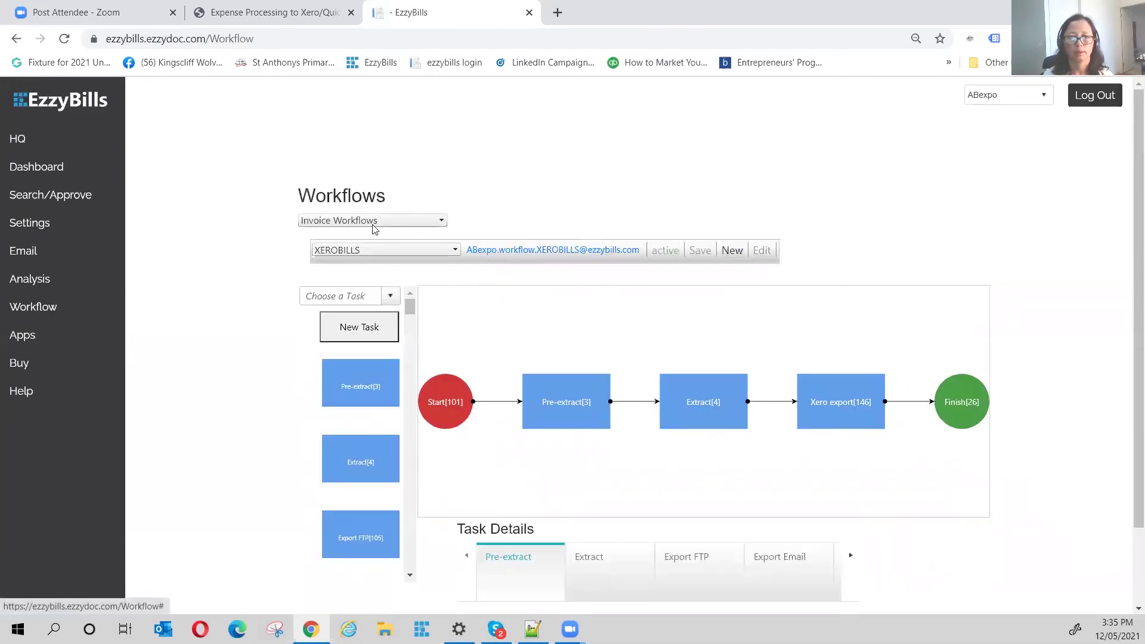
- Disable the approval workflow in the account settings and save, and re-enable it with two level approval and save again
click(46, 224)
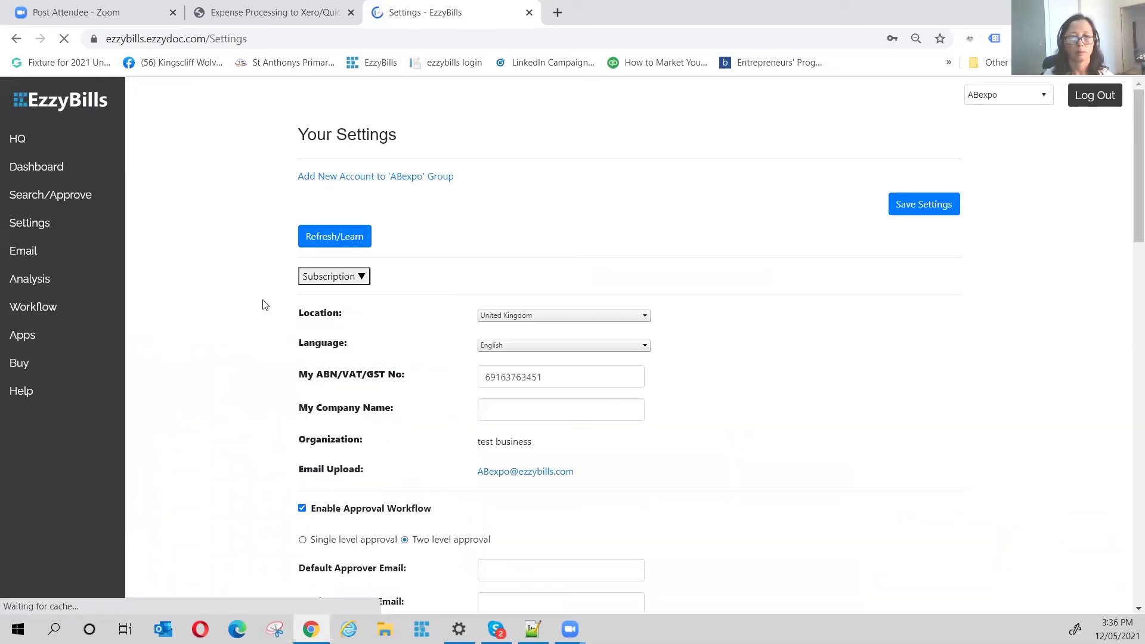
click(302, 508)
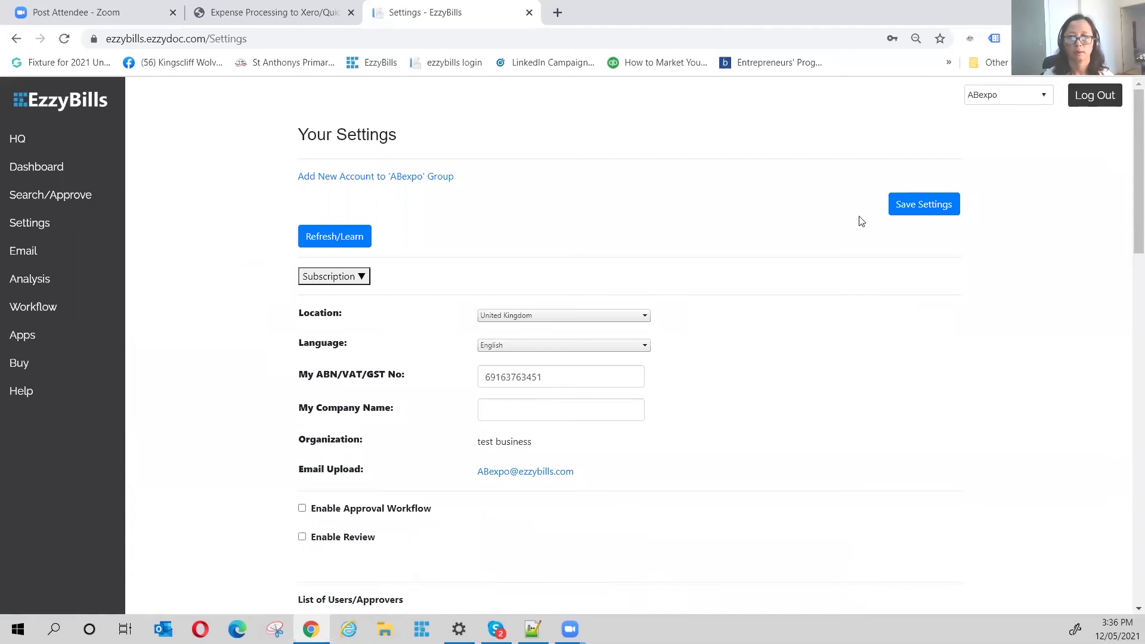
click(934, 212)
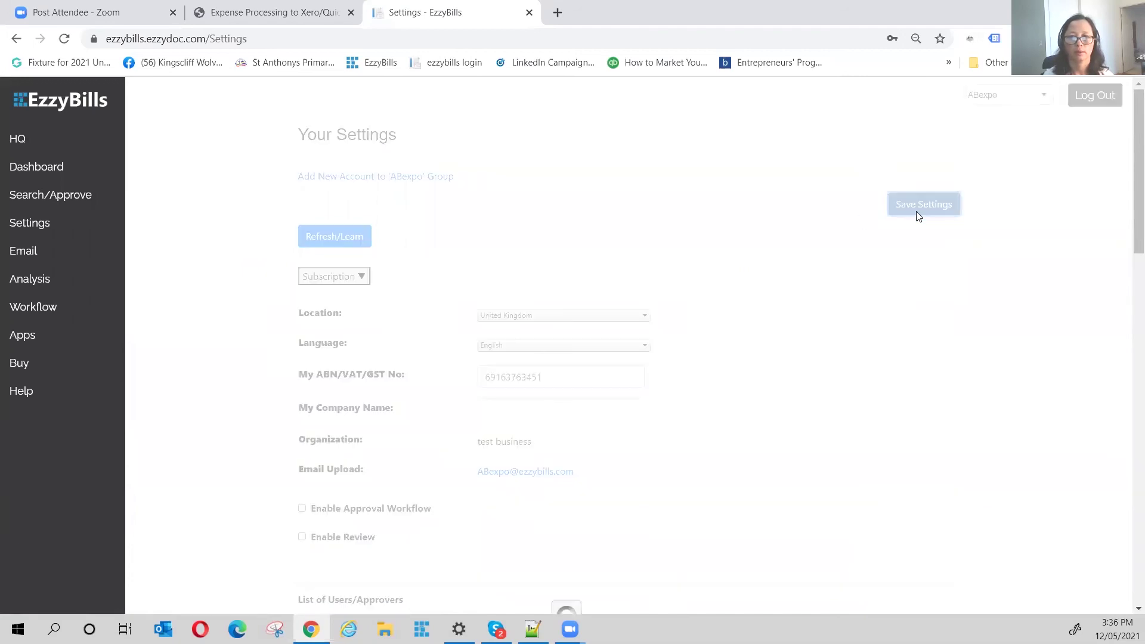
click(302, 508)
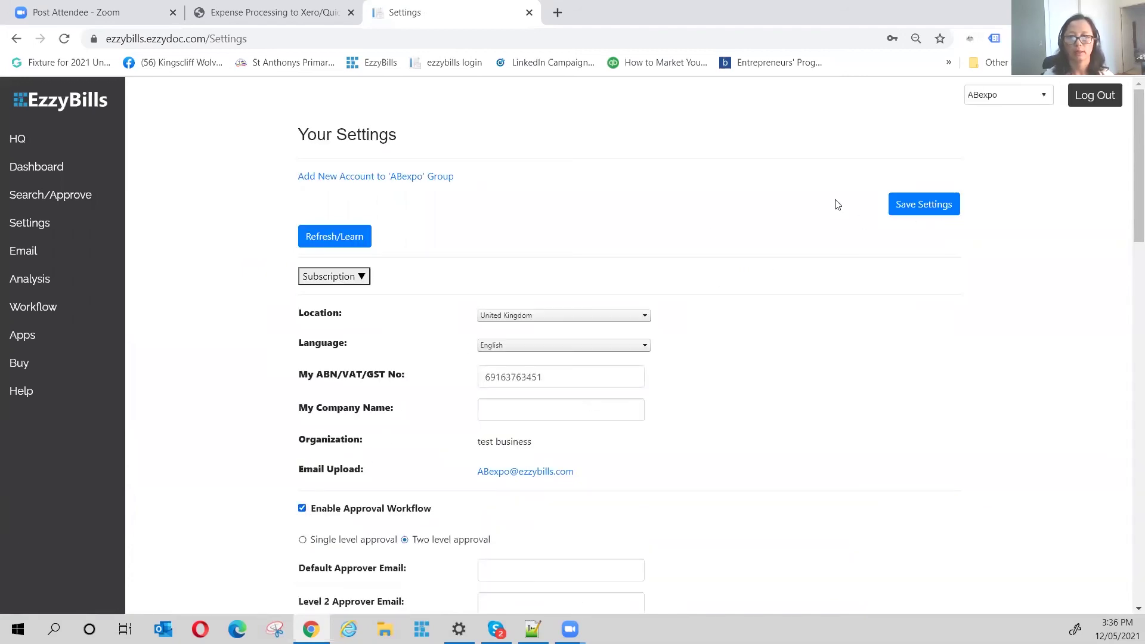
click(907, 209)
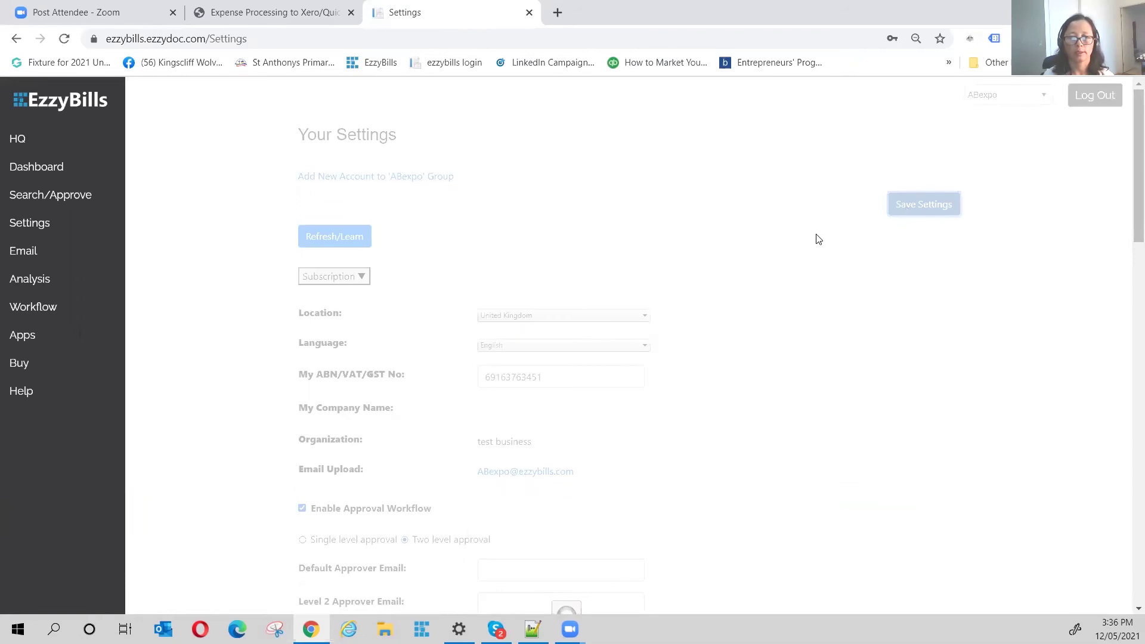
- Examine the task sequence of the XEROBILLS APPROVE LEVEL2 workflow from Start through both approval stages to Finish
click(41, 306)
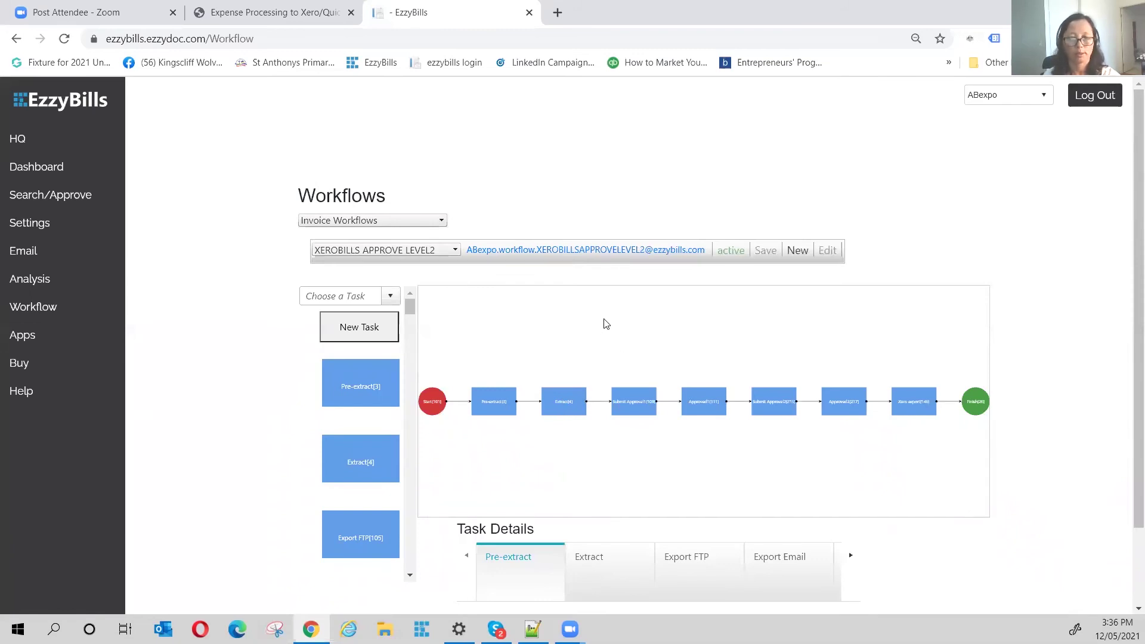
scroll(639, 340, up, 1)
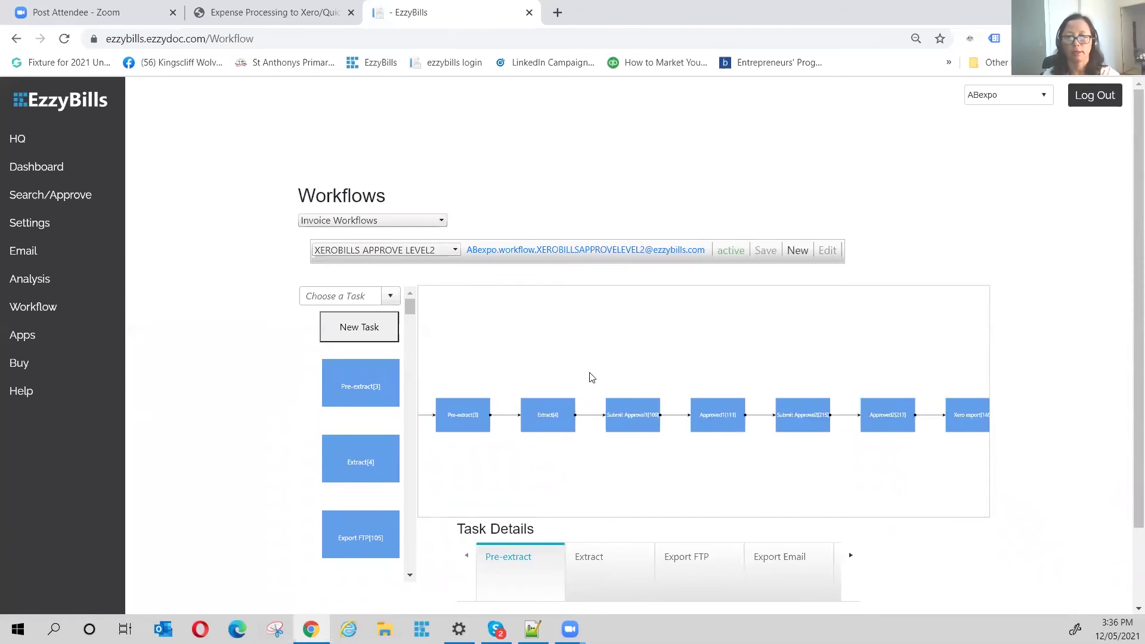
scroll(533, 372, up, 1)
scroll(535, 371, up, 1)
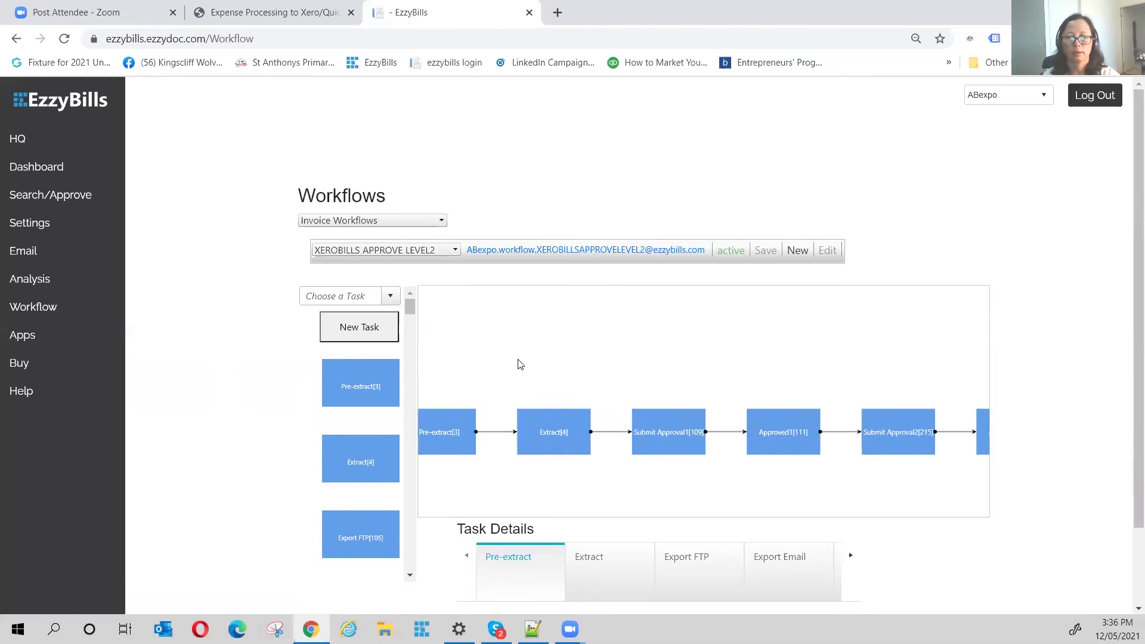
right_click(546, 352)
click(484, 362)
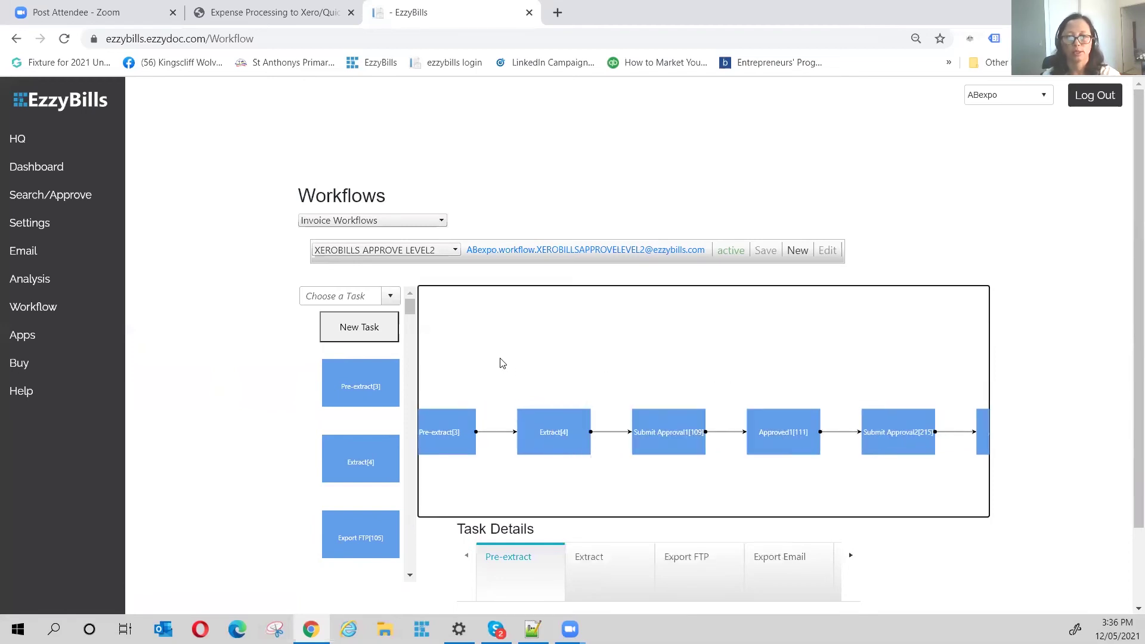
drag(516, 355, 587, 316)
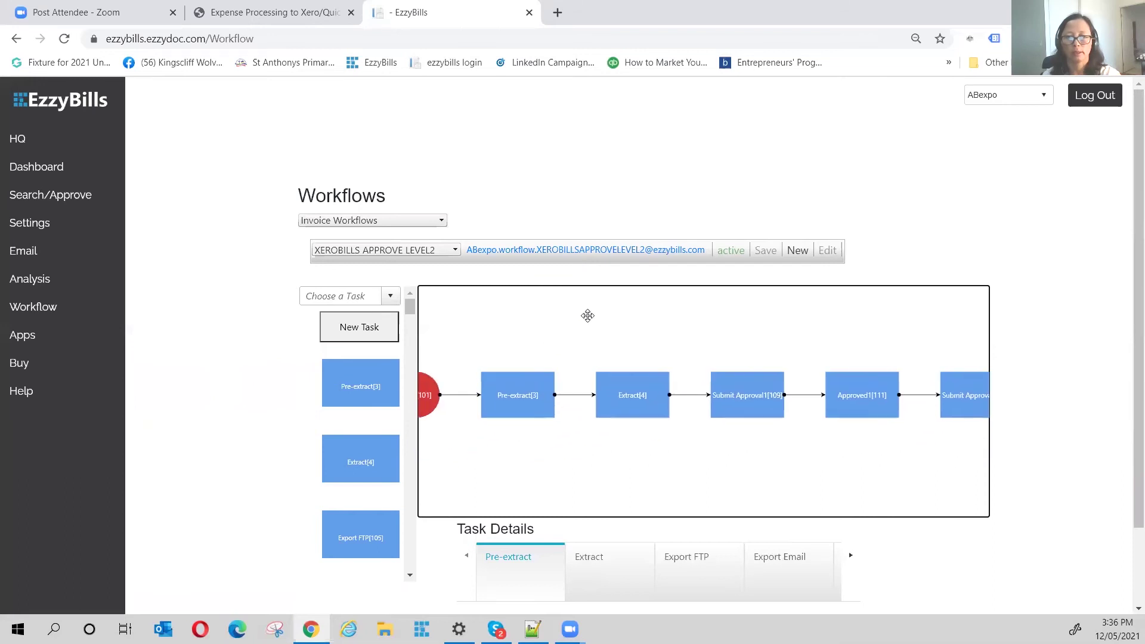
scroll(641, 316, up, 2)
right_click(643, 316)
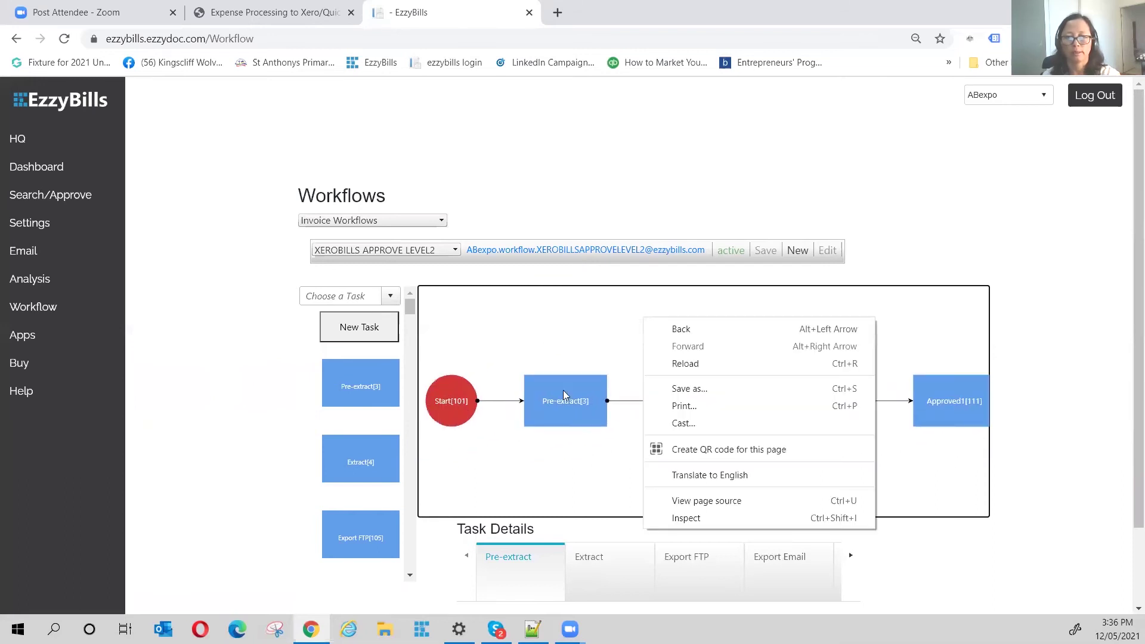
click(585, 453)
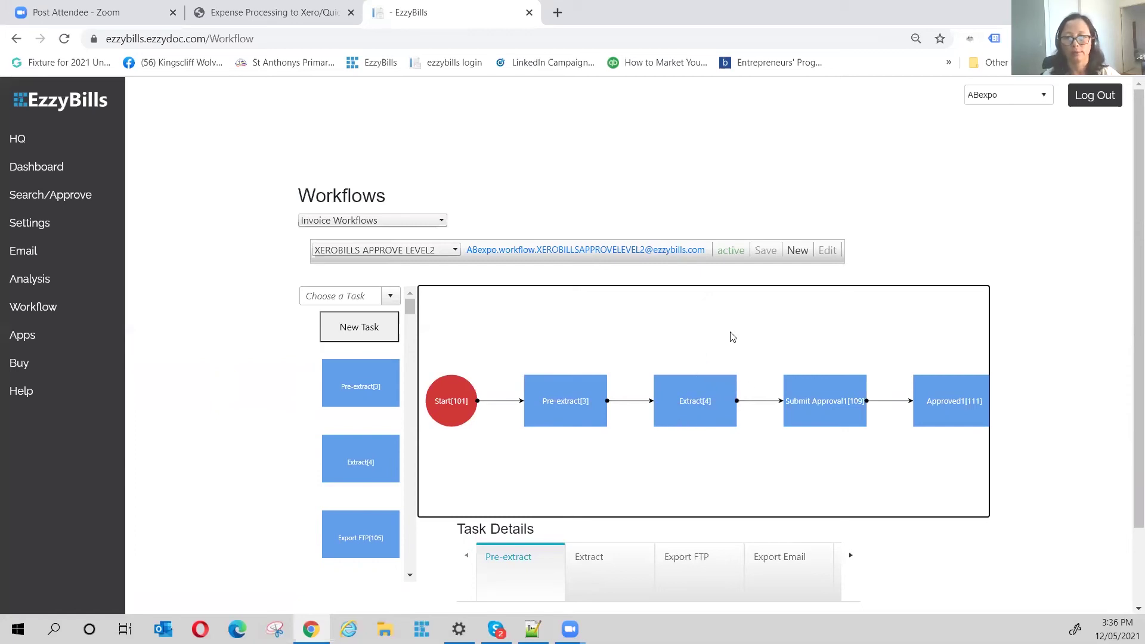
drag(759, 330, 535, 337)
right_click(535, 337)
click(782, 326)
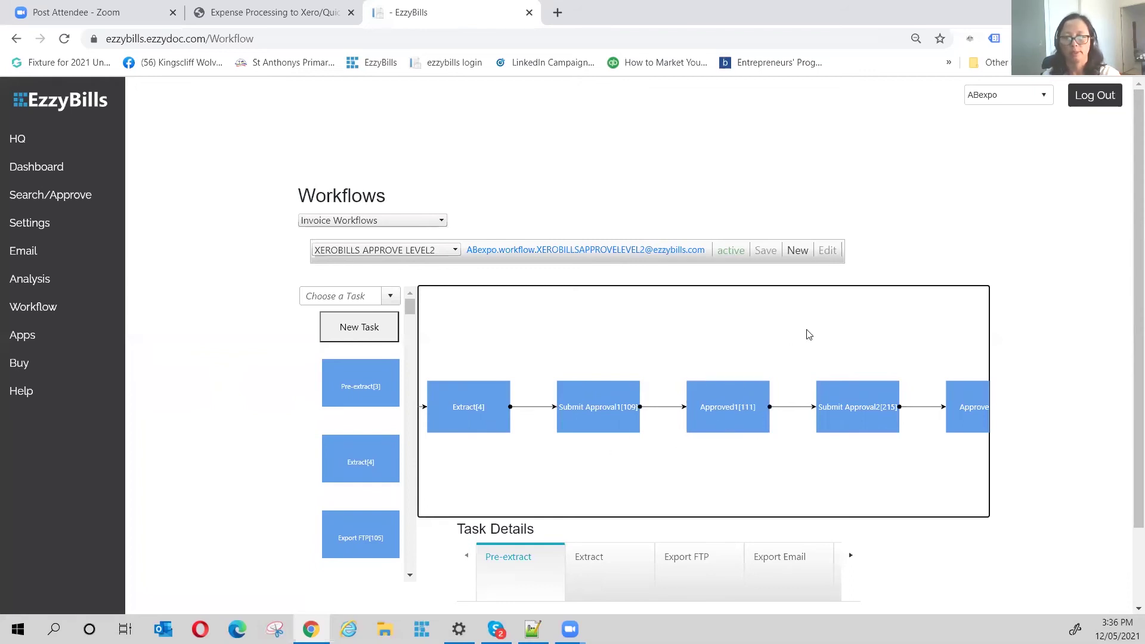
drag(808, 334, 514, 327)
right_click(517, 327)
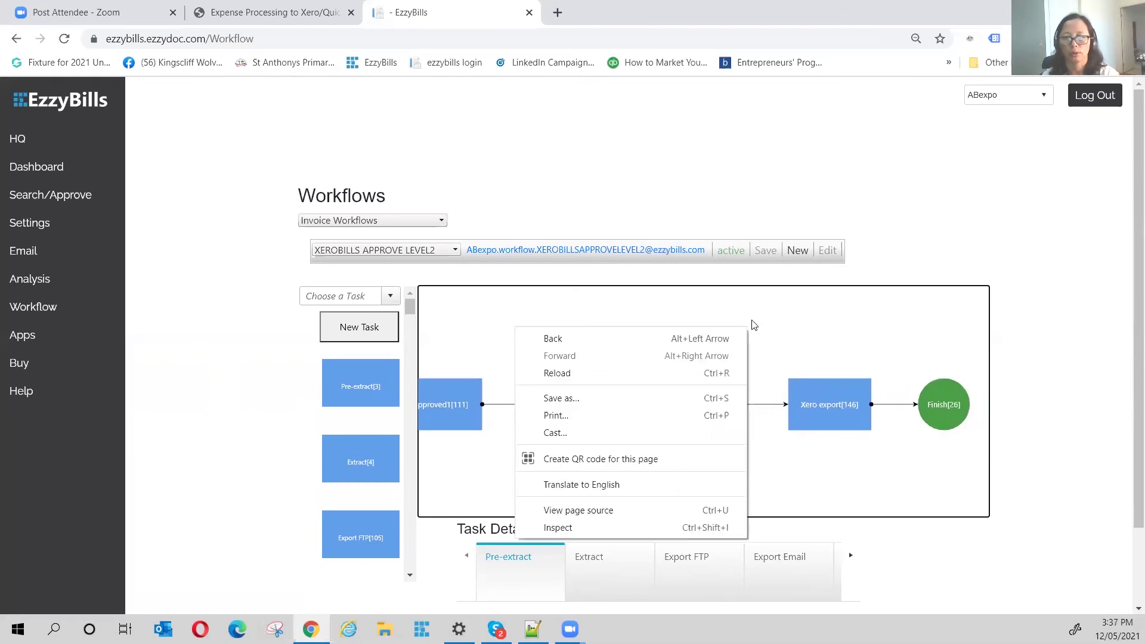
click(775, 325)
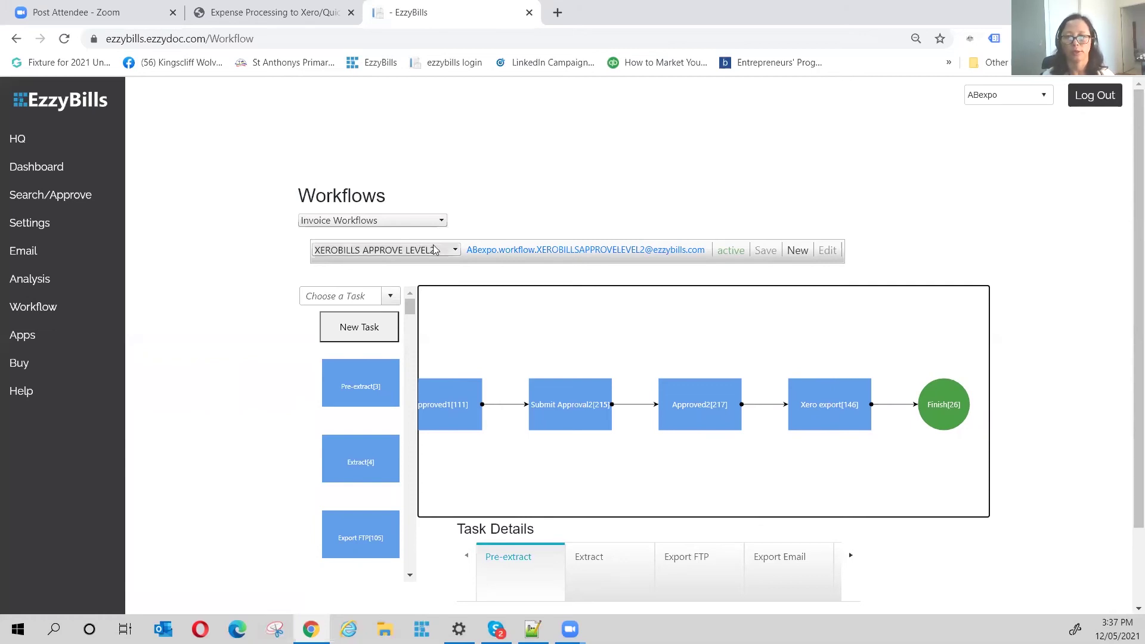
- Create a new invoice workflow named approval3 and make it the active workflow
click(795, 250)
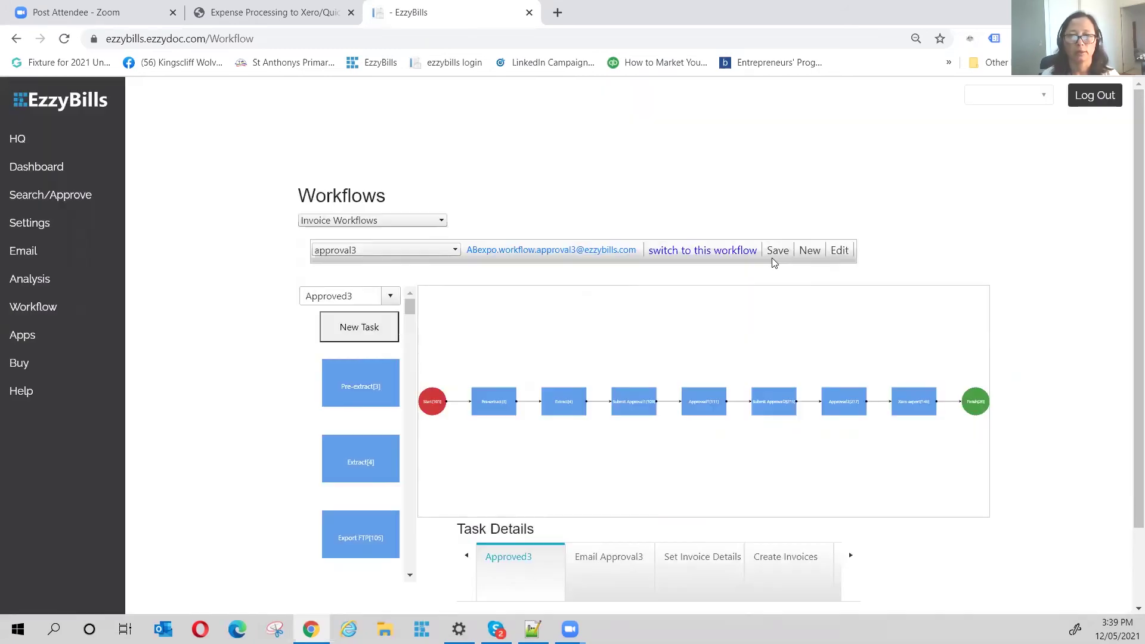
click(725, 251)
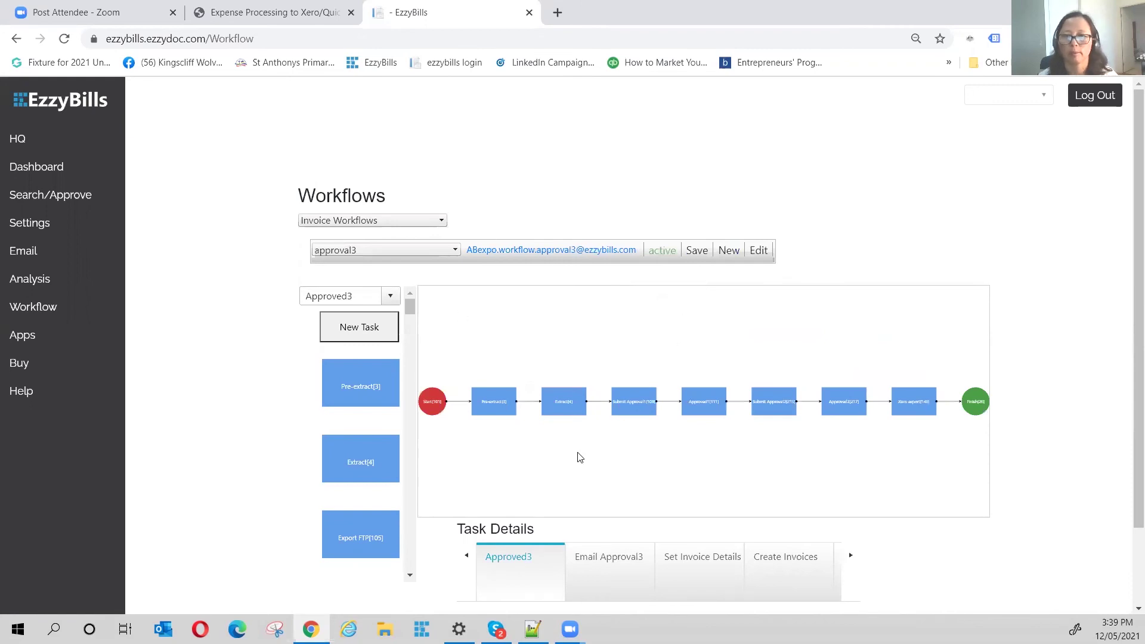
- Add the Submit Approval3 task to the approval3 workflow and place it above the Submit Approval1 task
click(324, 296)
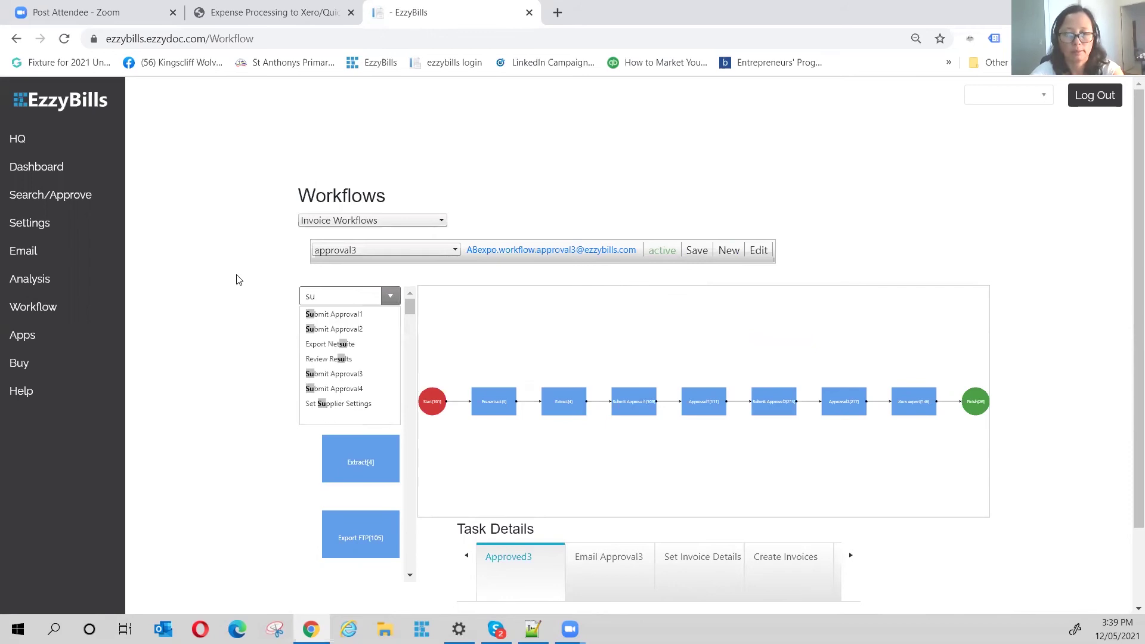
text(submi)
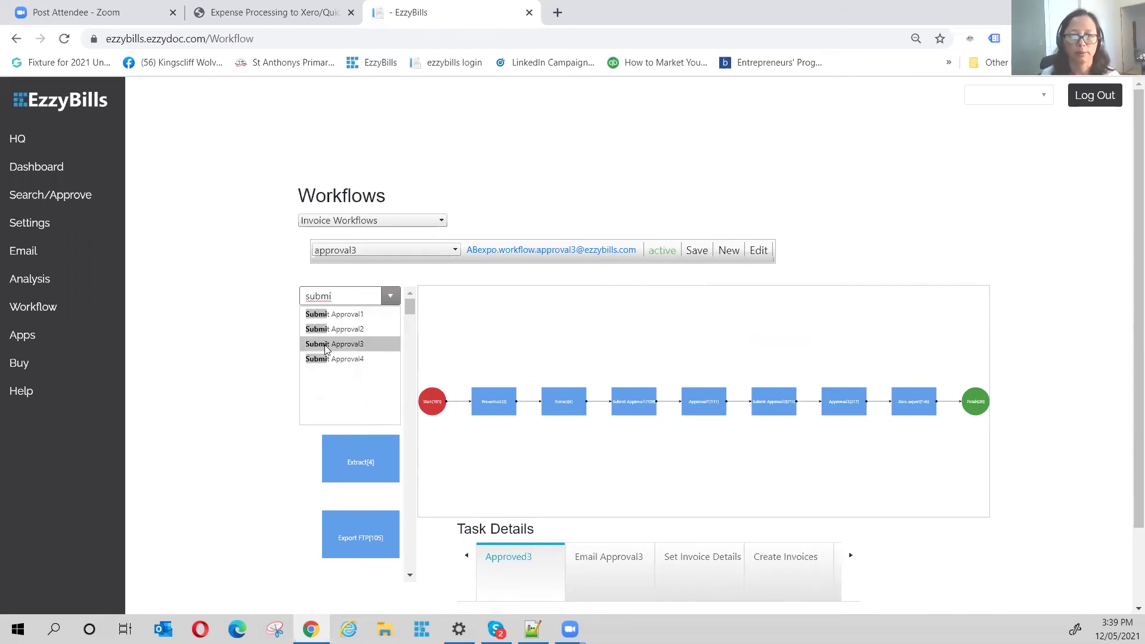
click(364, 345)
drag(445, 370, 600, 344)
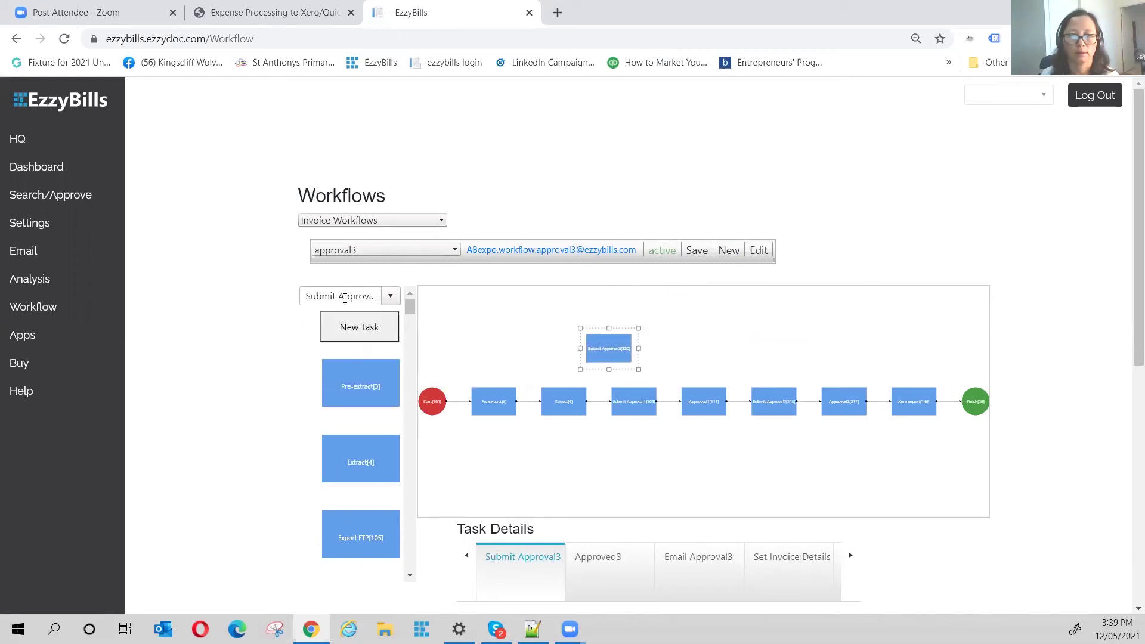
- Add the Approved3 task to the approval3 workflow and place it above the chain, beyond Submit Approval3
click(399, 297)
drag(400, 298, 424, 302)
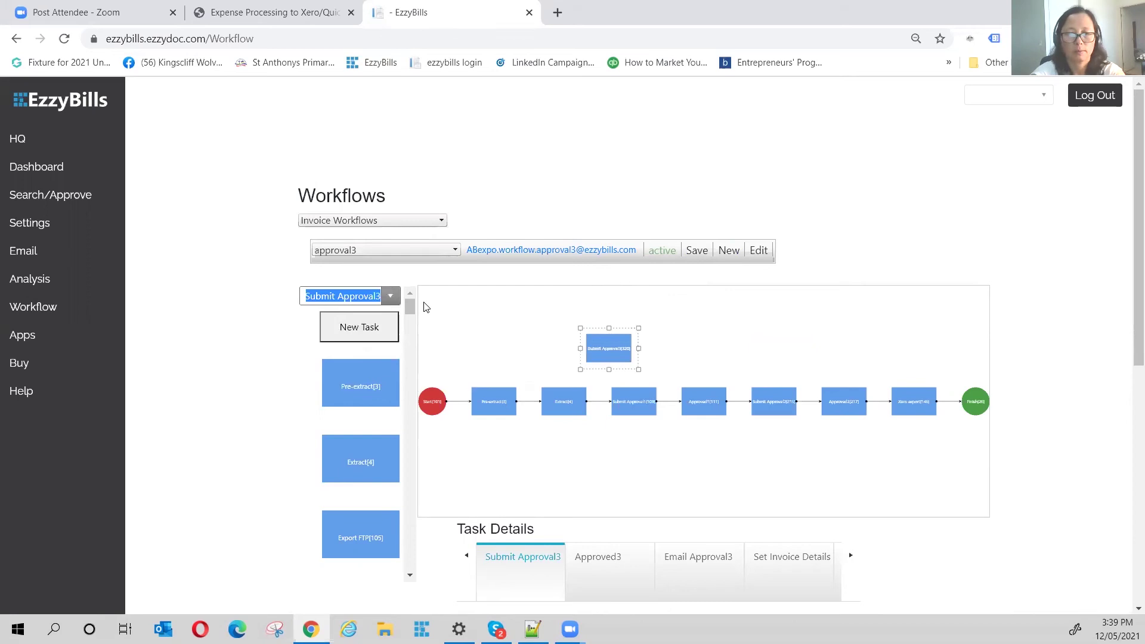
text(approve)
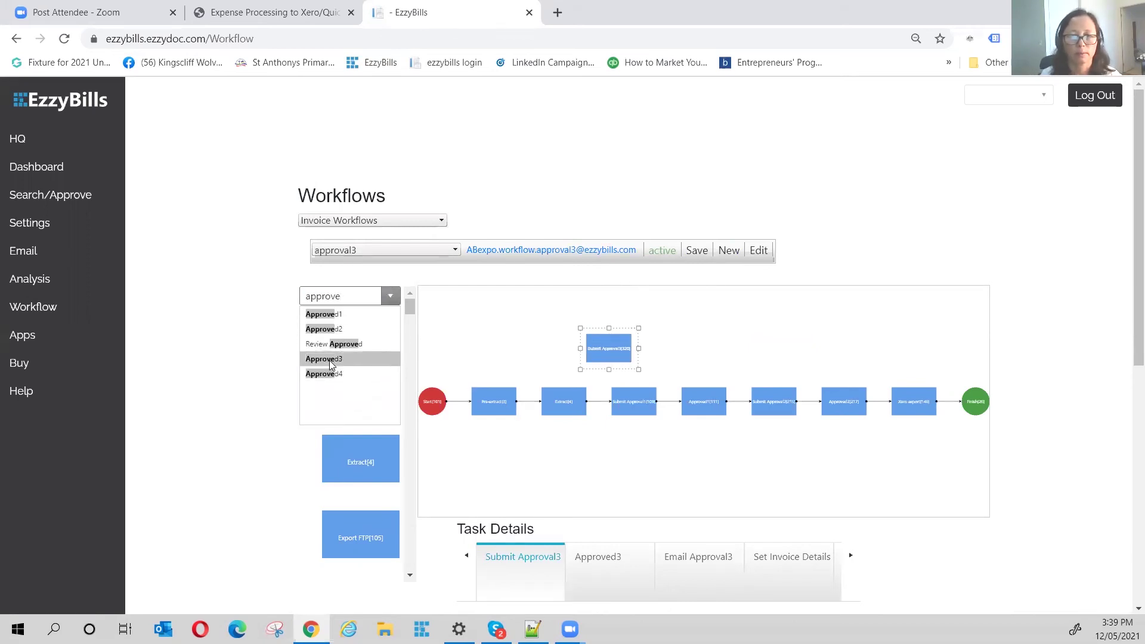
click(324, 358)
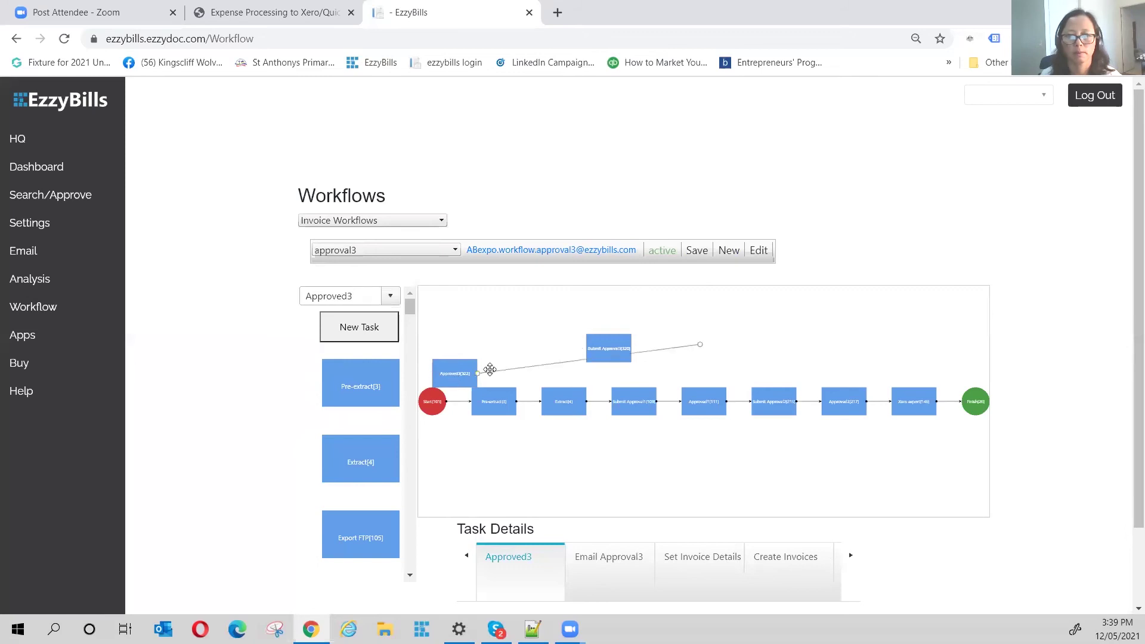
drag(454, 374, 777, 336)
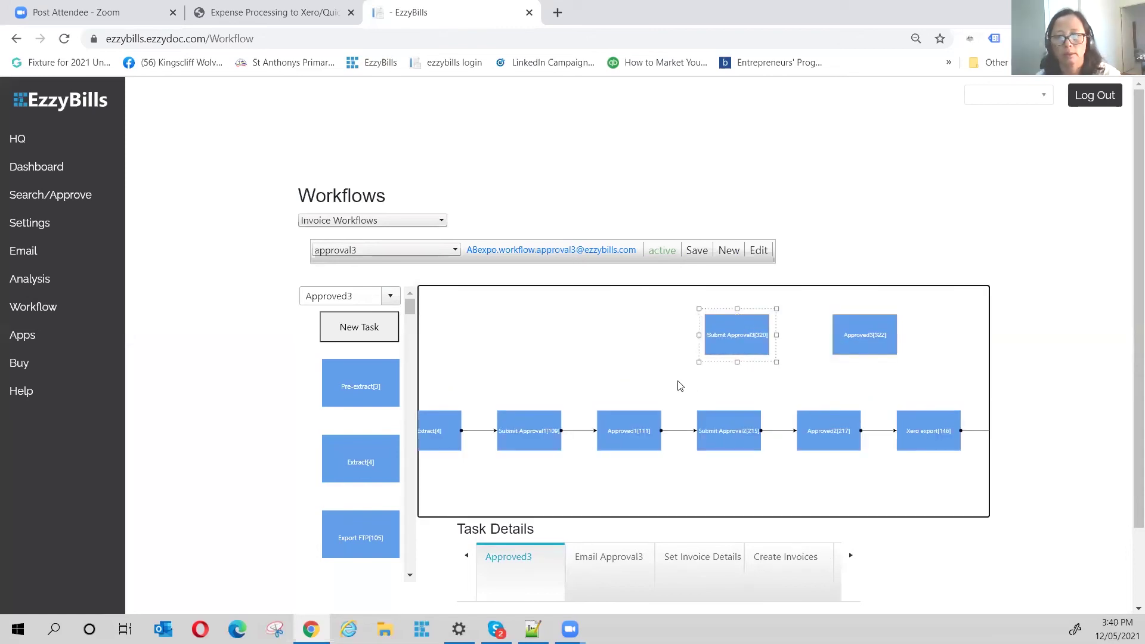
- Reroute the connectors so Approved2 leads through Submit Approval3 and Approved3 to Xero export, and save the workflow
scroll(679, 385, up, 1)
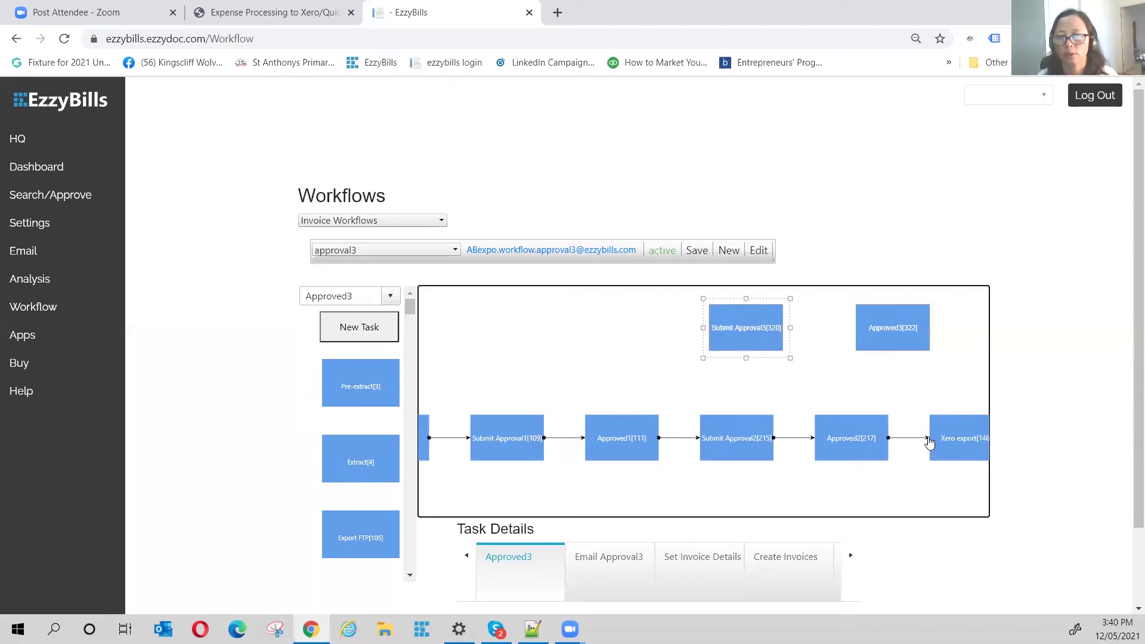
drag(926, 443, 967, 441)
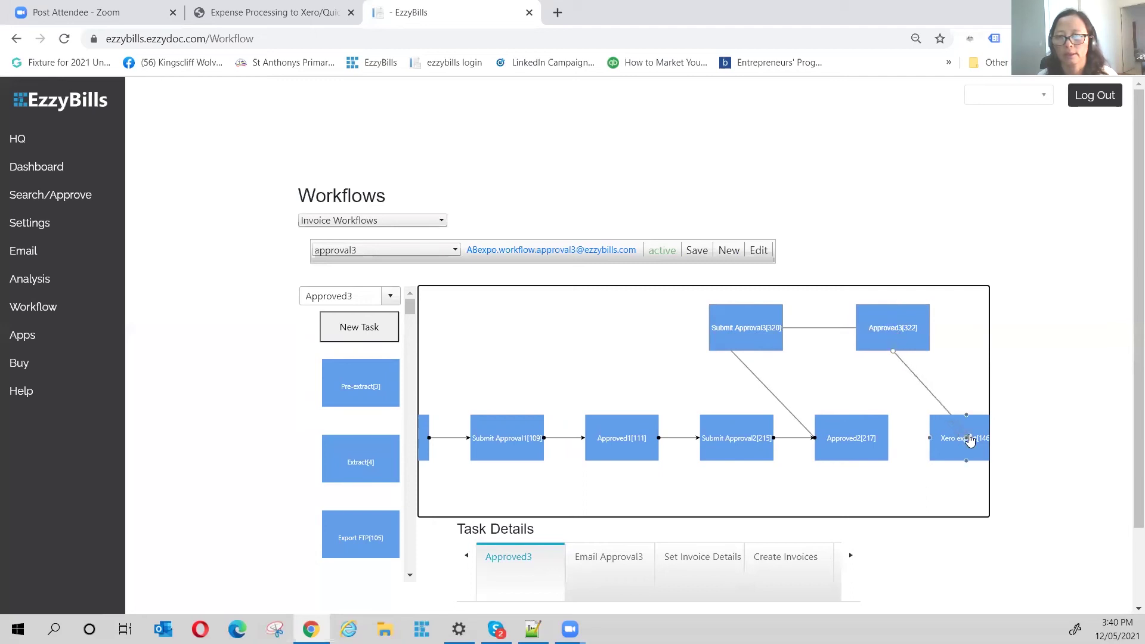
mouse_move(725, 338)
mouse_down()
mouse_move(702, 328)
mouse_move(769, 333)
mouse_move(729, 333)
mouse_up()
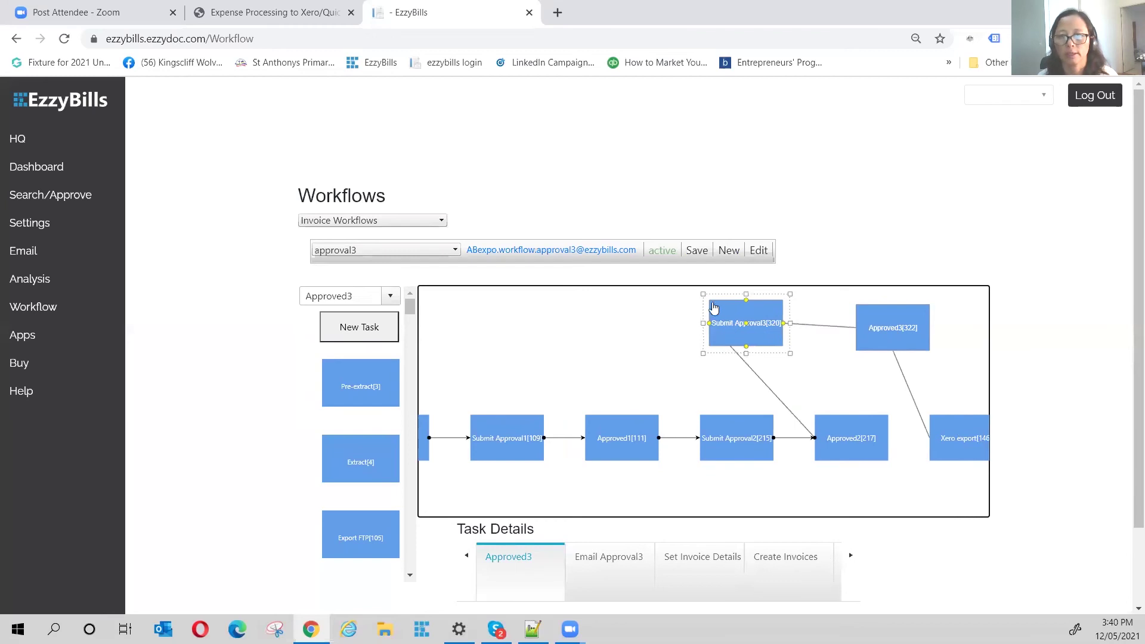
click(698, 251)
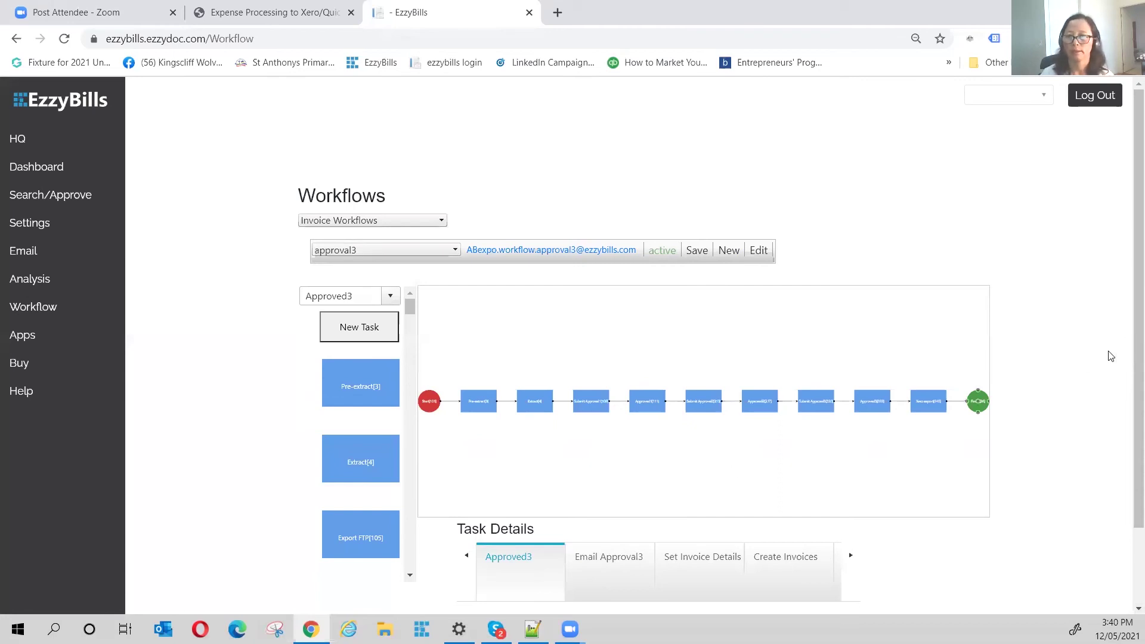
- Examine the Extract task's description and its example settings for custom fields, language and learning rules
drag(1127, 338, 1127, 427)
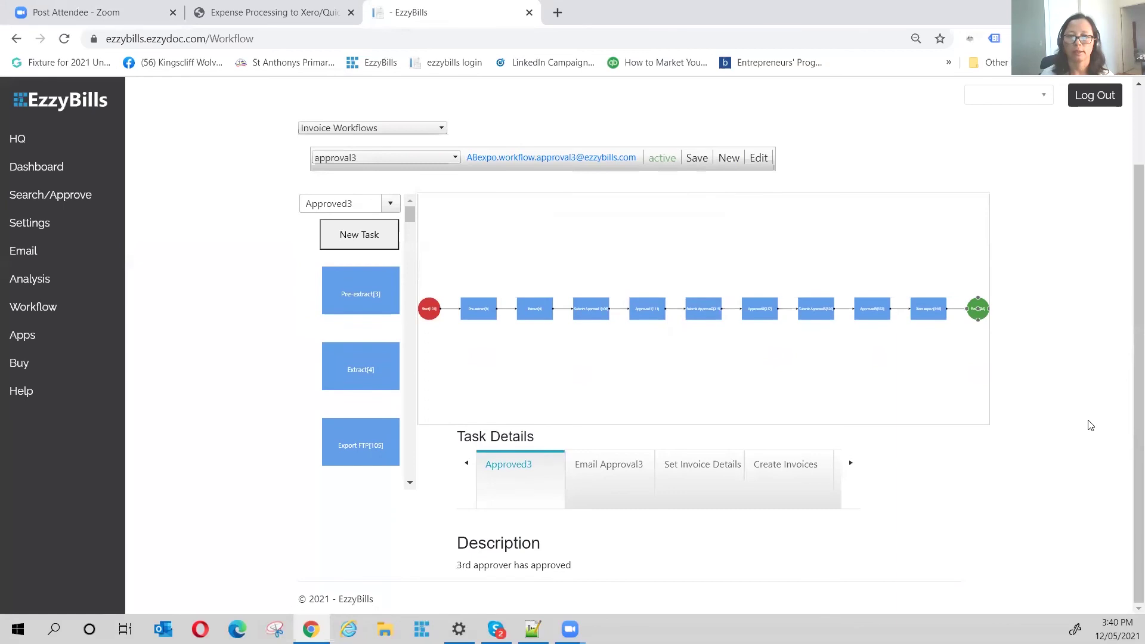
click(545, 322)
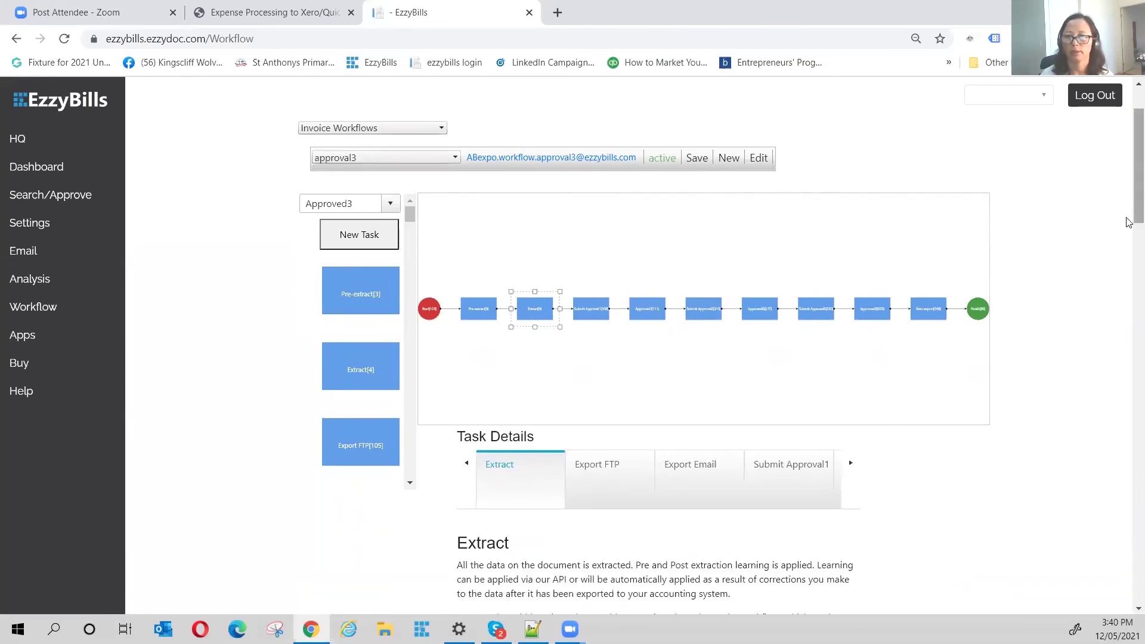
drag(1128, 215, 1128, 279)
scroll(1128, 335, down, 10)
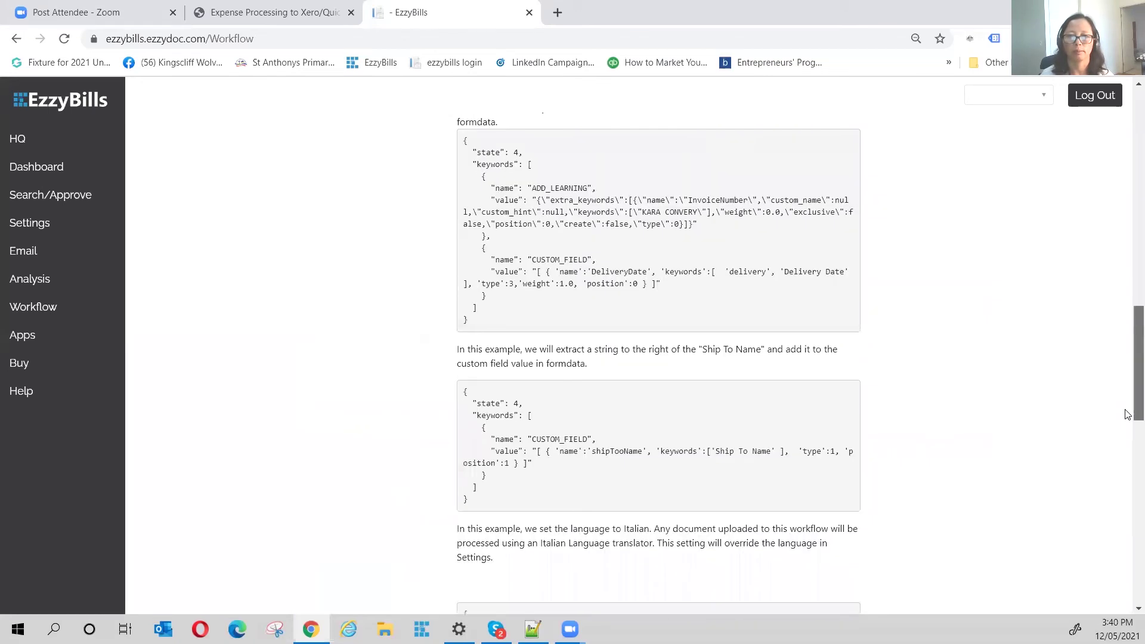
scroll(1127, 418, down, 3)
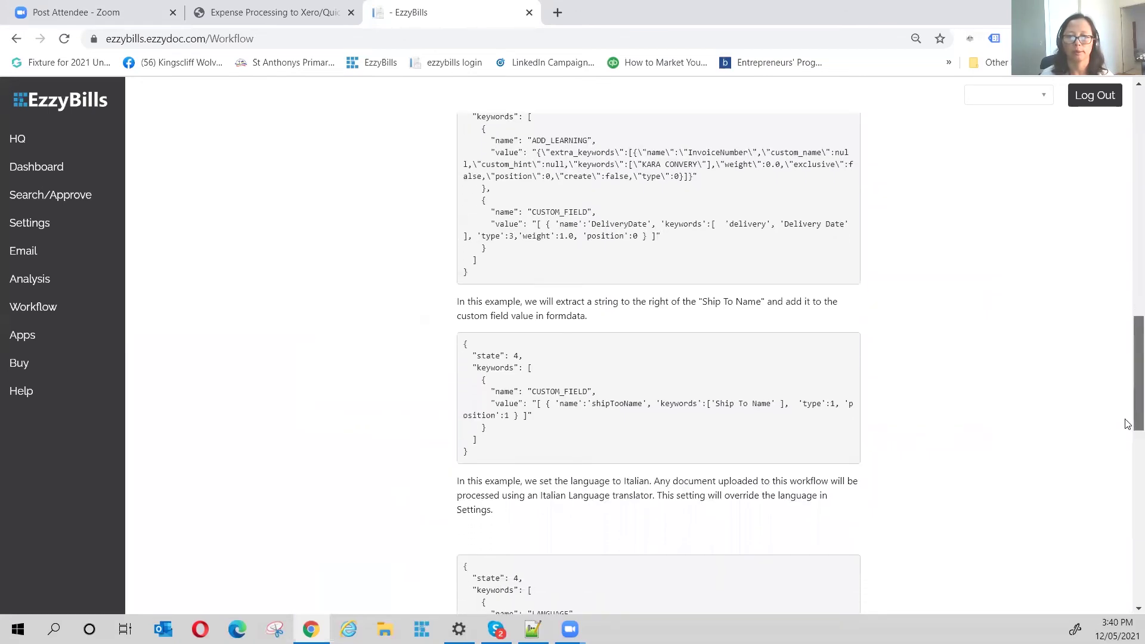
scroll(1124, 442, down, 2)
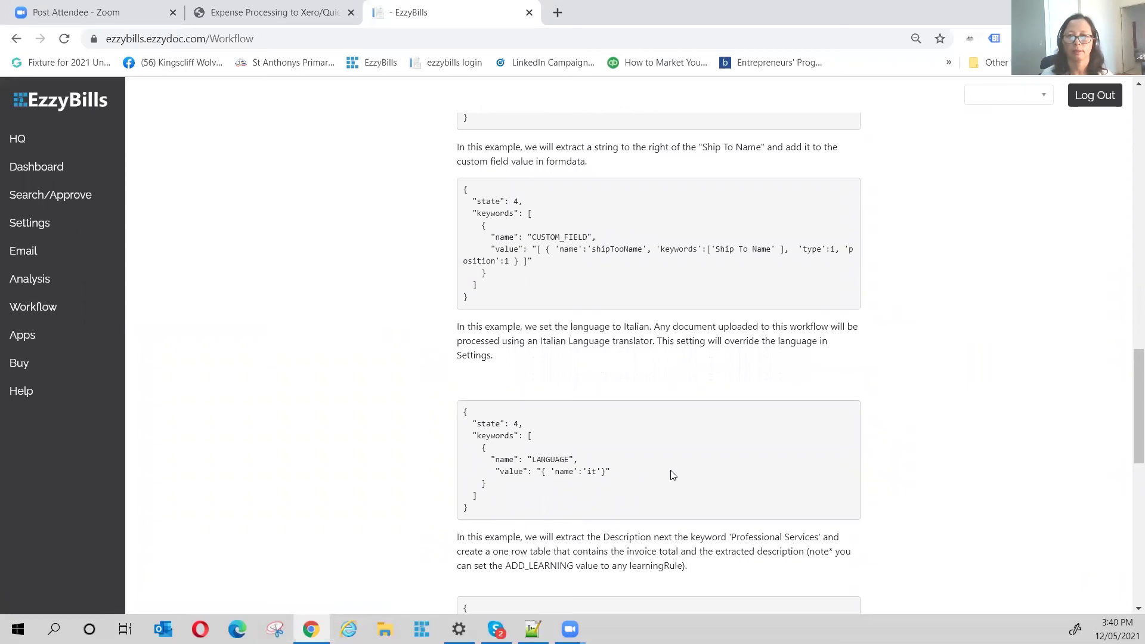
drag(1136, 394, 1129, 448)
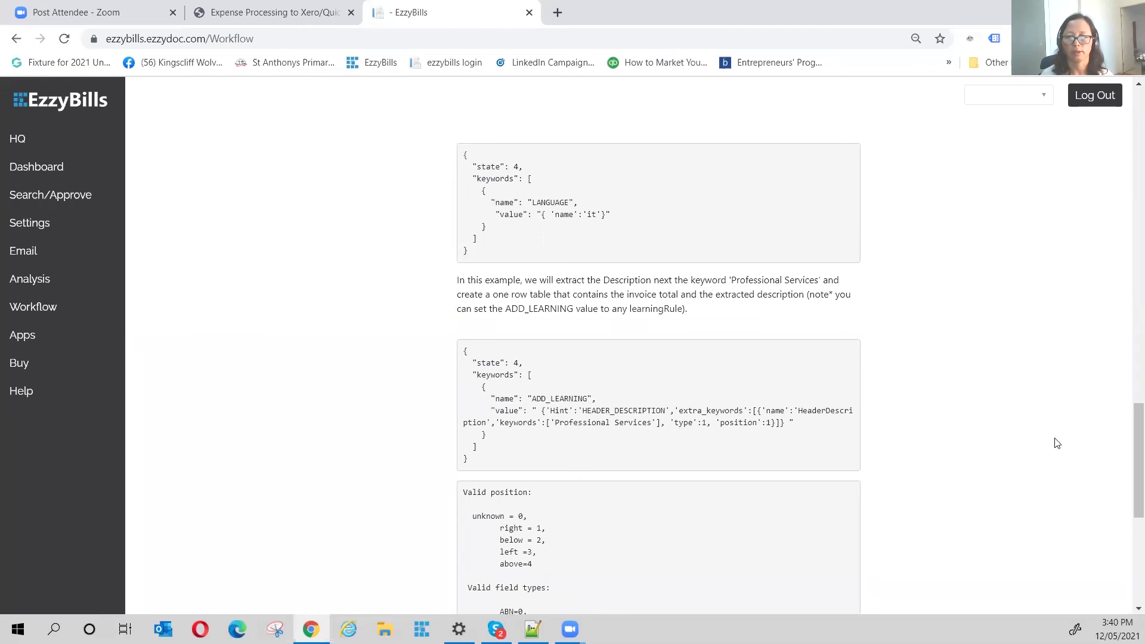
drag(1129, 432, 1128, 159)
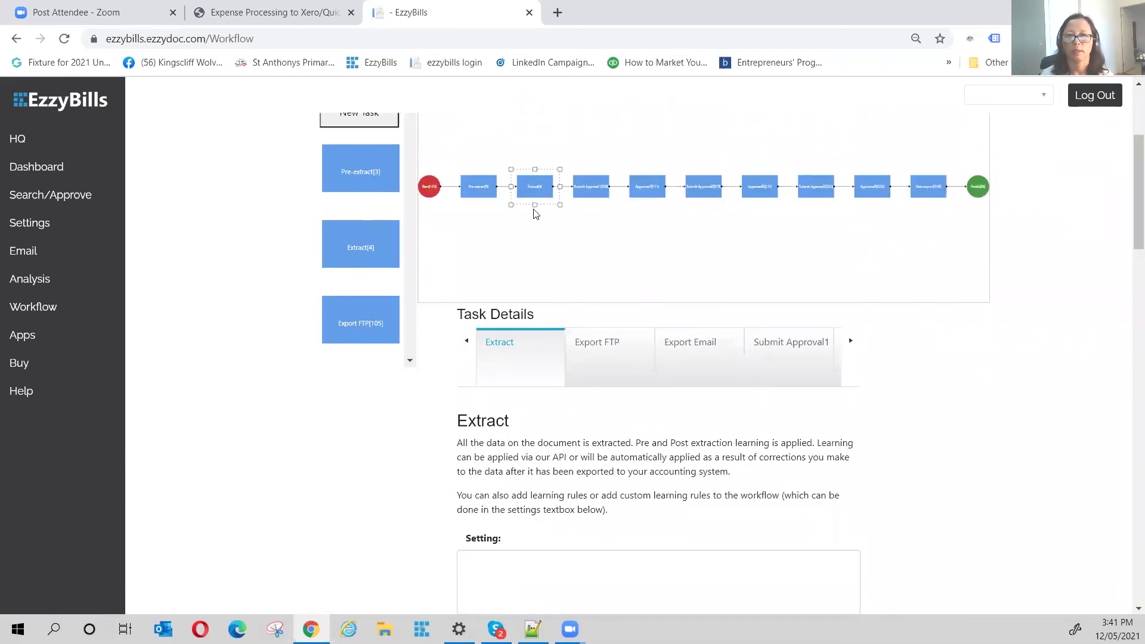
- Enable the Submit Approval1 rule that sends invoices for approval when the amount exceeds 1000, and save the task settings
click(599, 206)
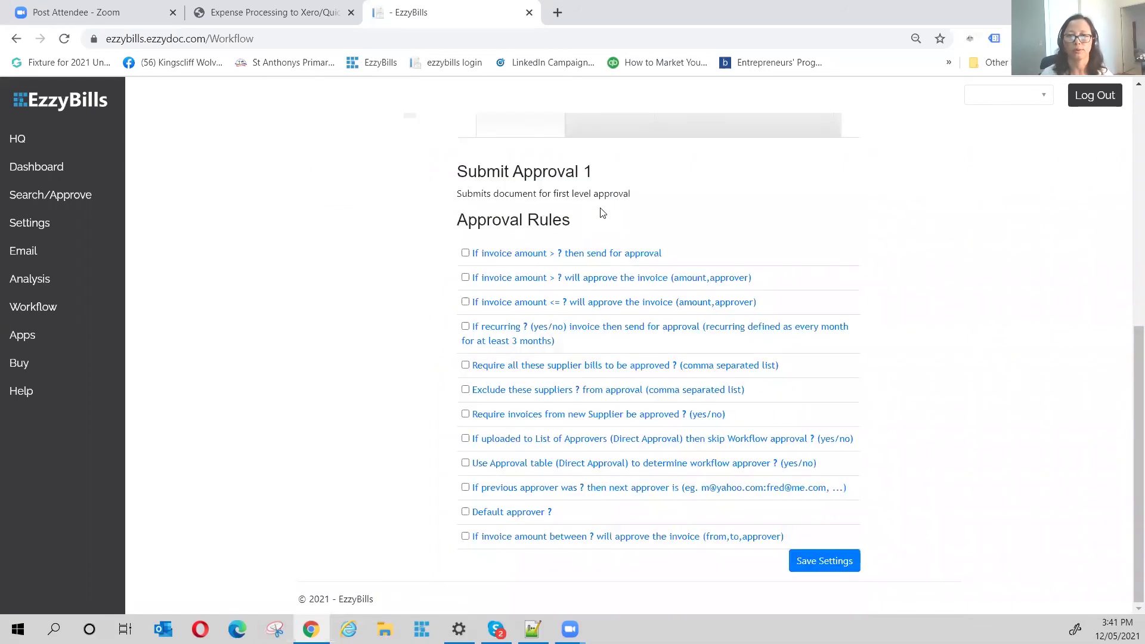
drag(1125, 376, 1130, 232)
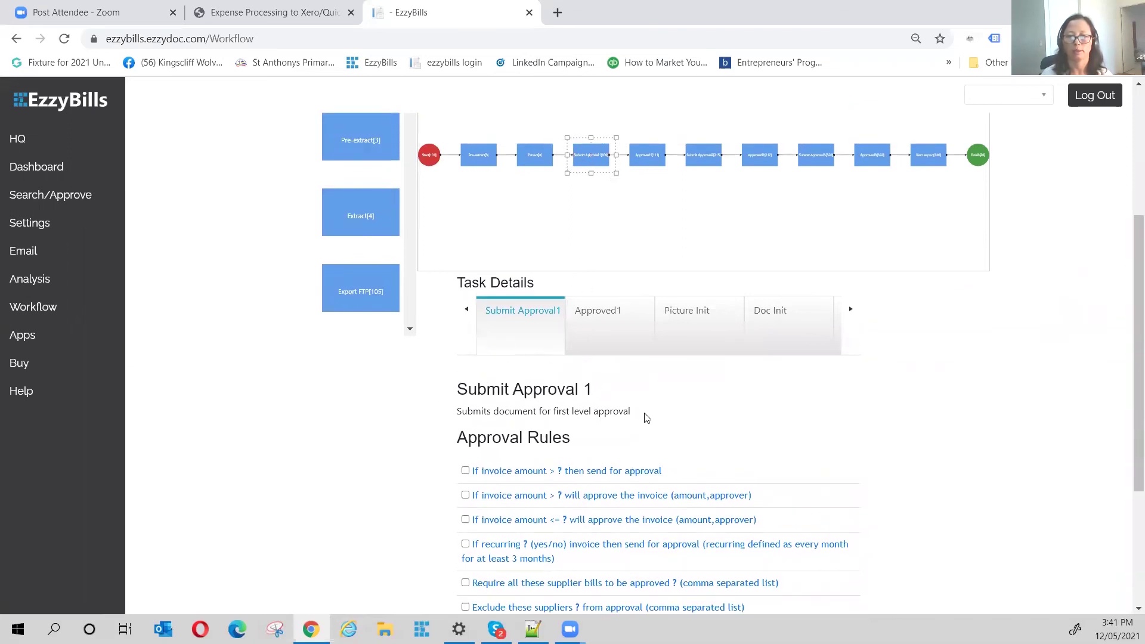
drag(1127, 313, 1127, 399)
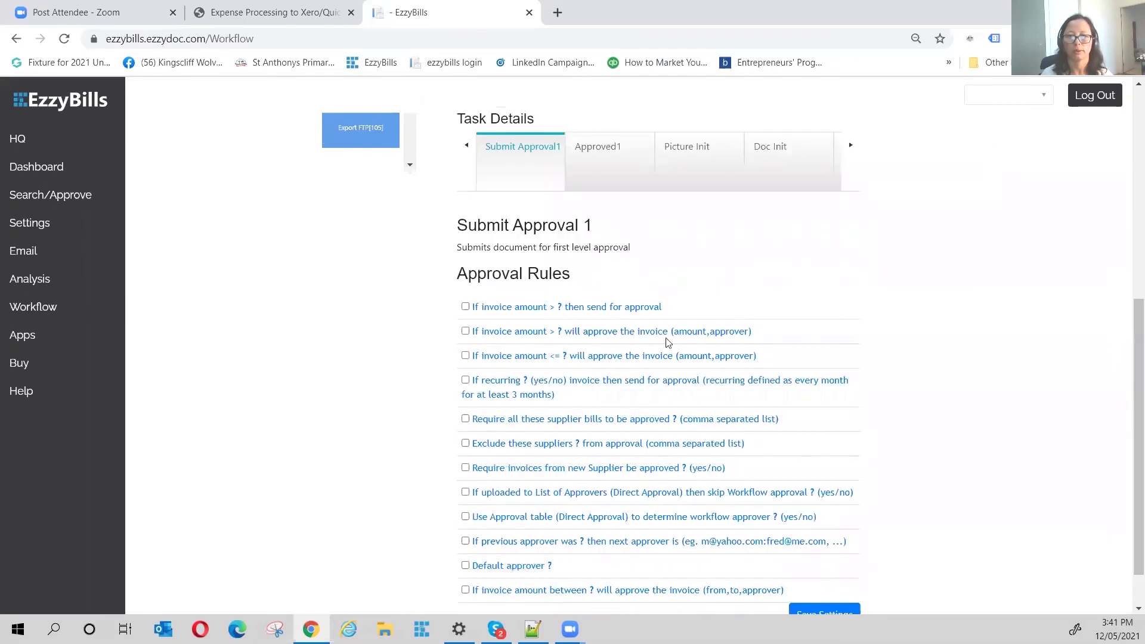
click(465, 307)
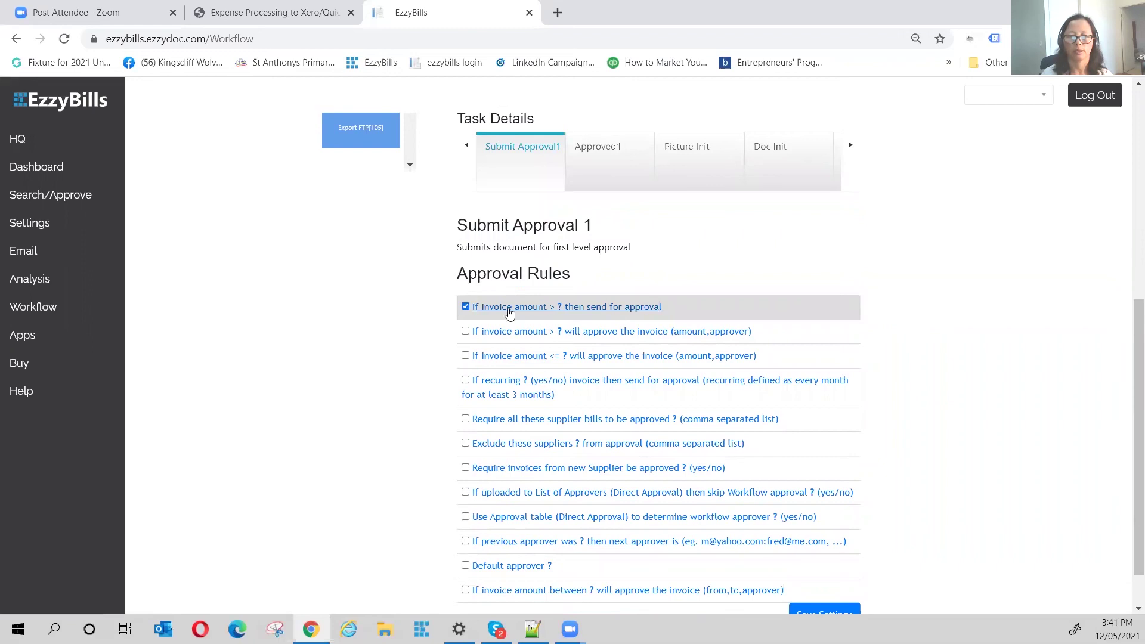
text(1000)
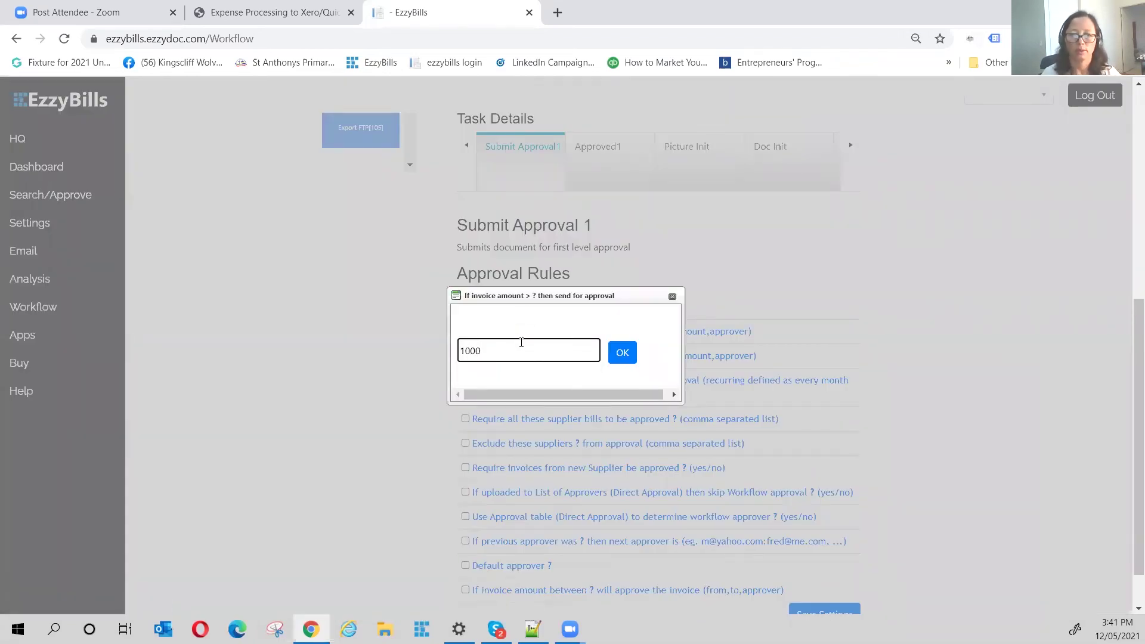
click(623, 357)
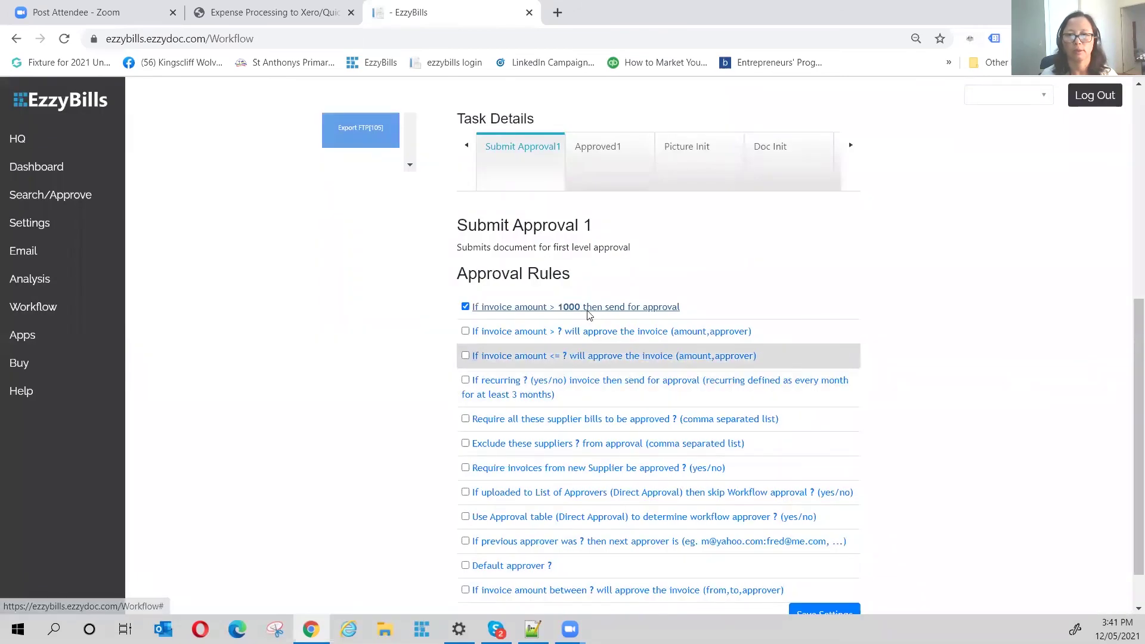
click(833, 614)
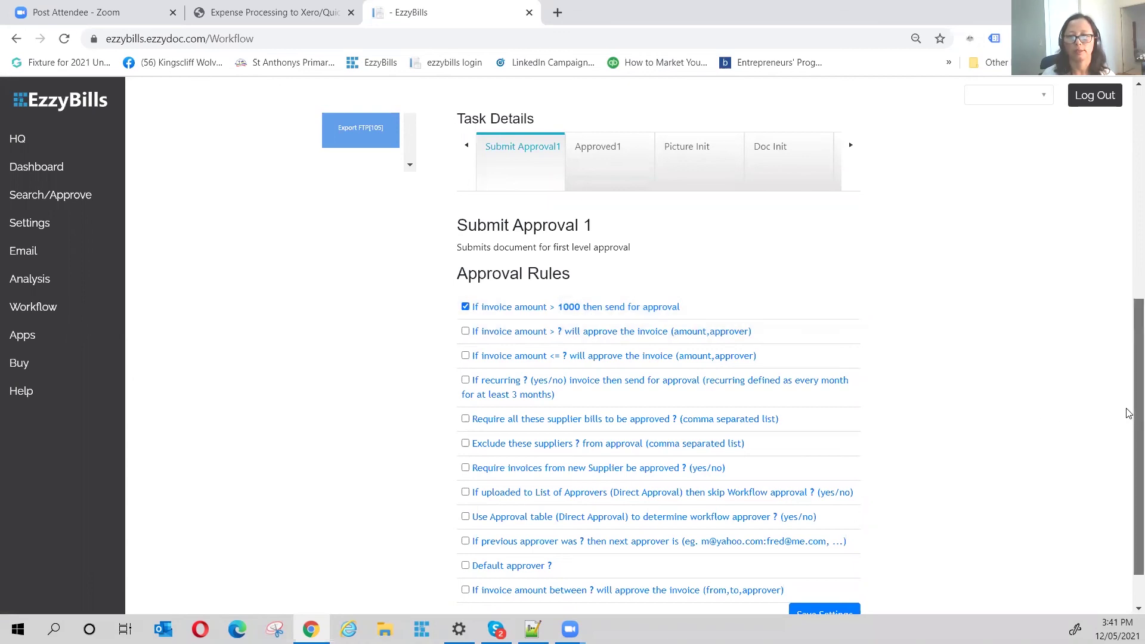
- Show the Statement Workflows and create the system Statement Reconciliation Workflow
drag(1128, 411, 1084, 302)
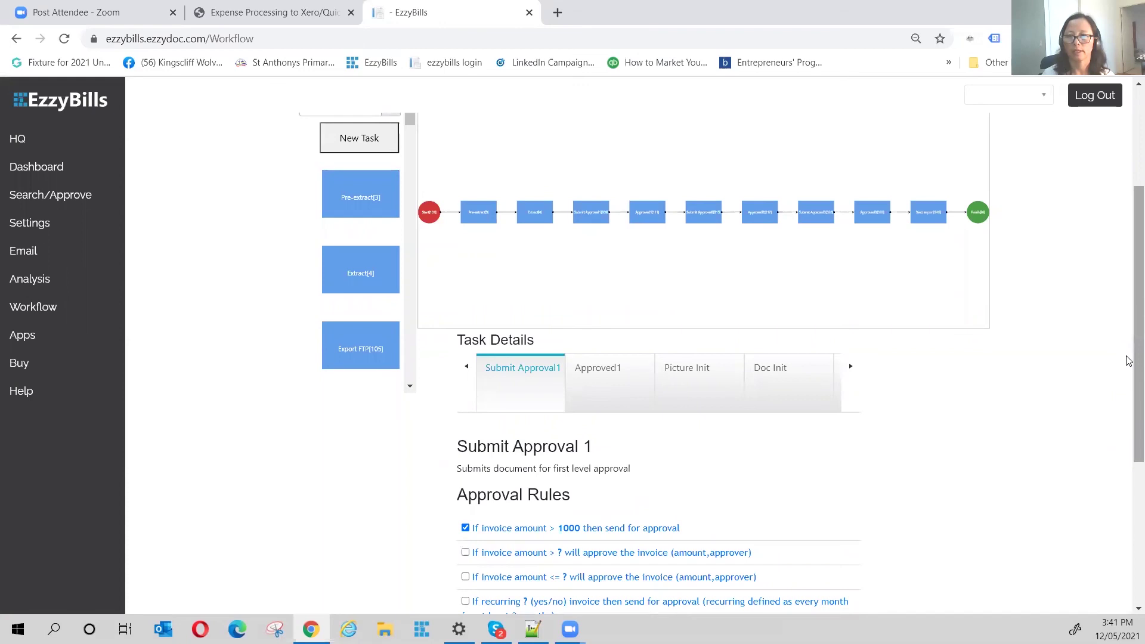
scroll(1128, 361, up, 3)
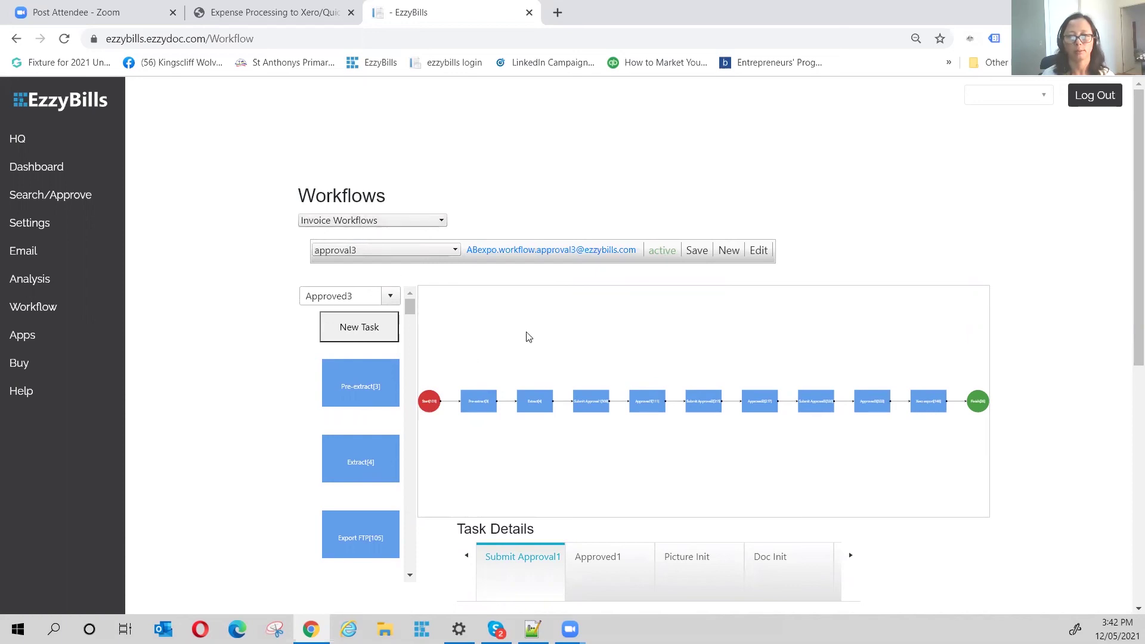
click(441, 222)
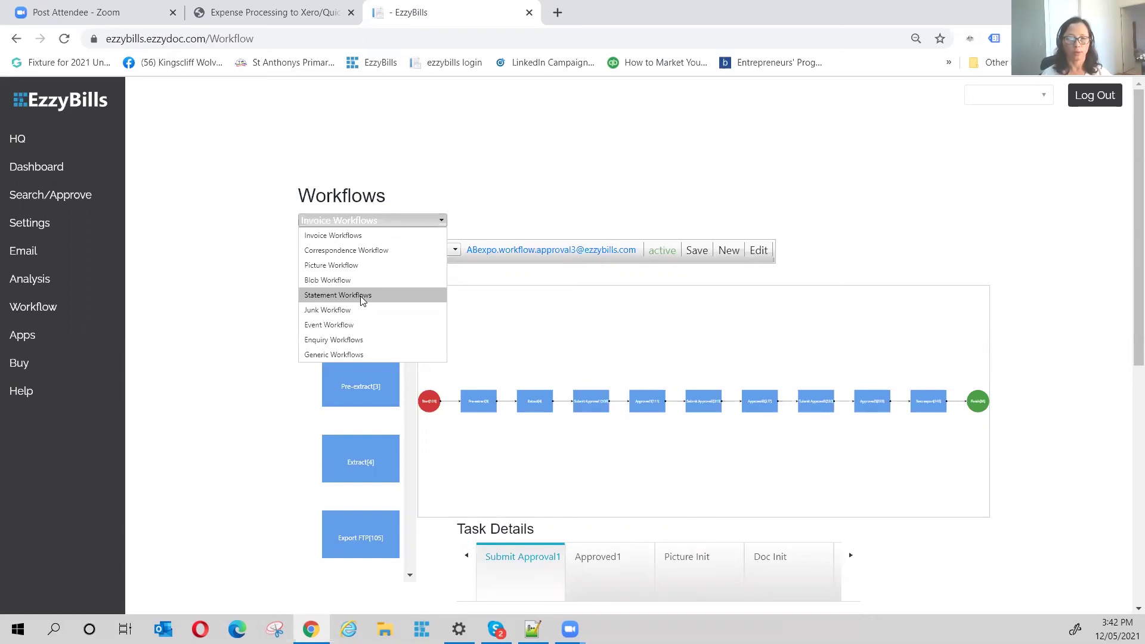
click(361, 296)
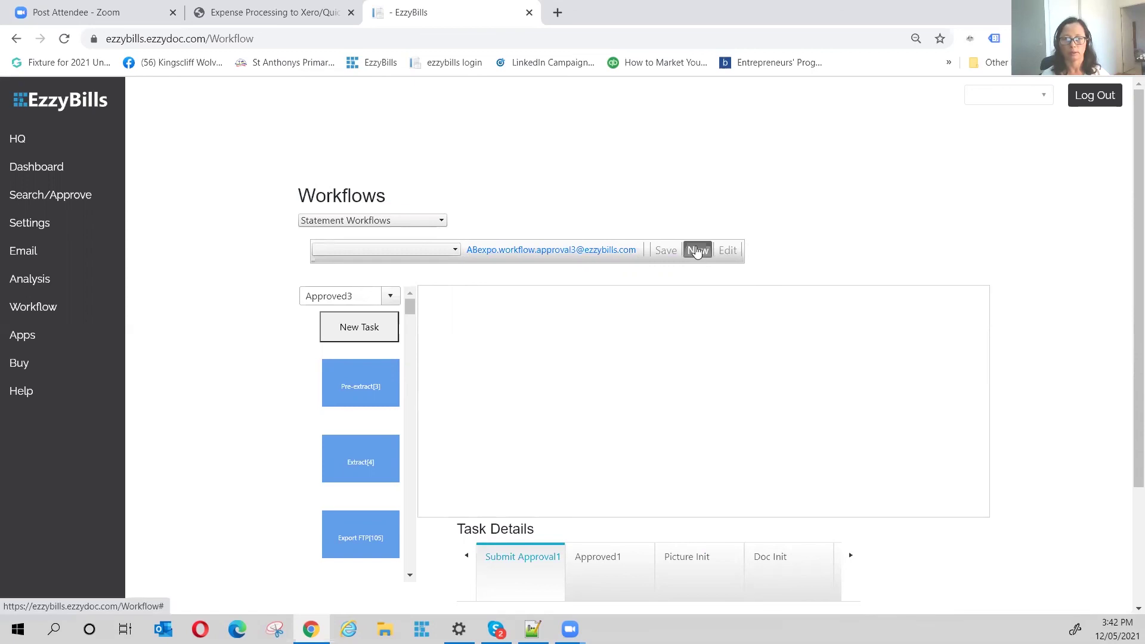
click(696, 251)
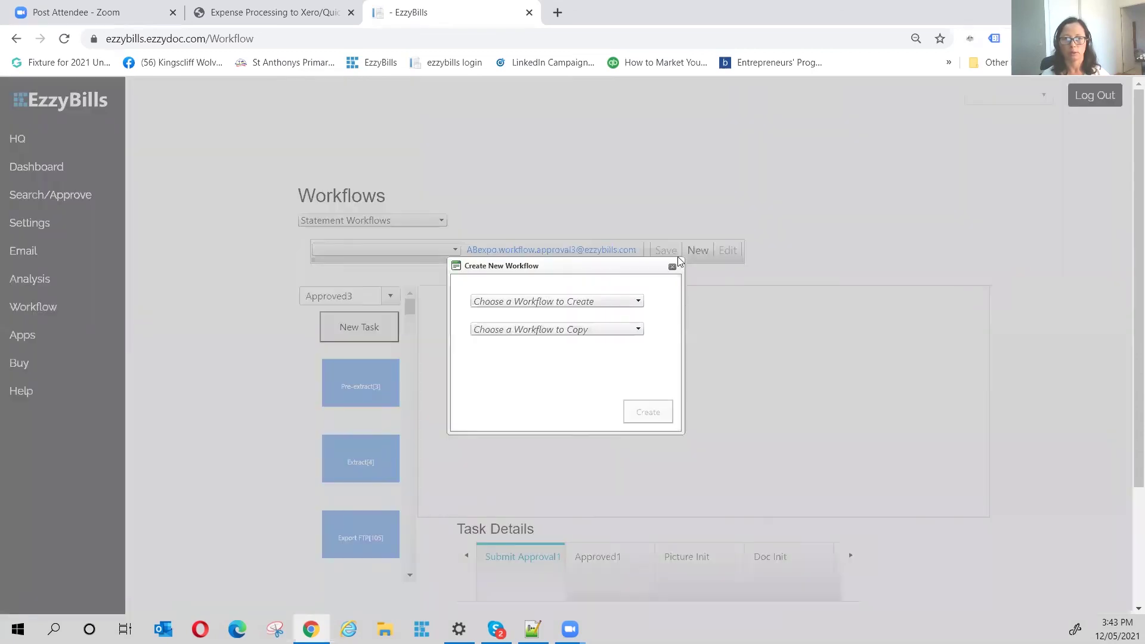
click(637, 301)
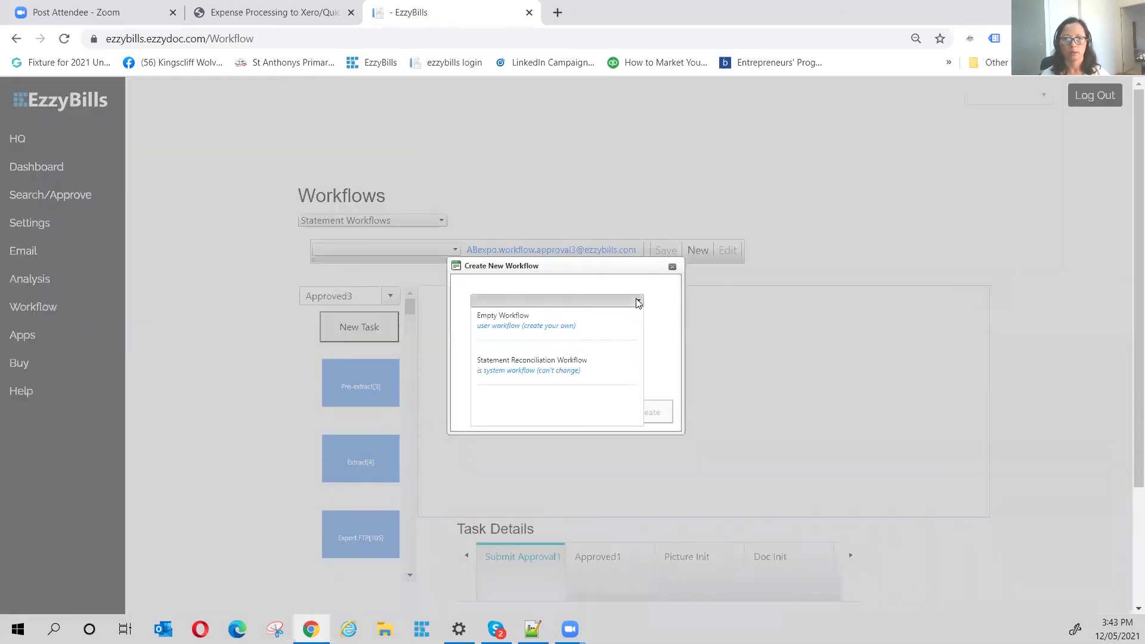
click(542, 369)
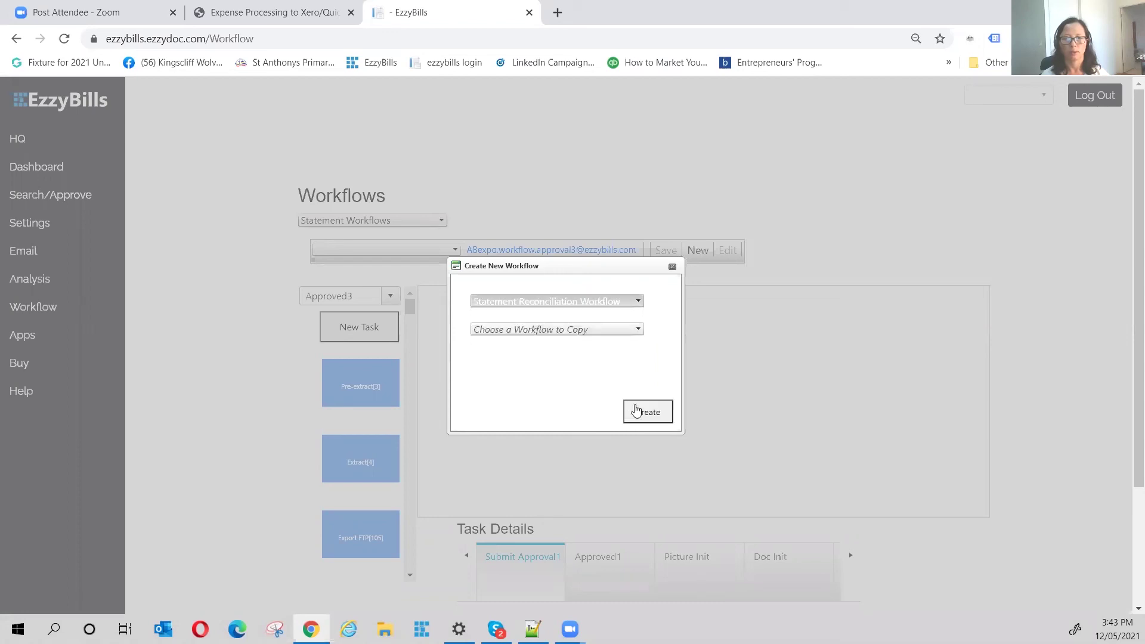
click(648, 413)
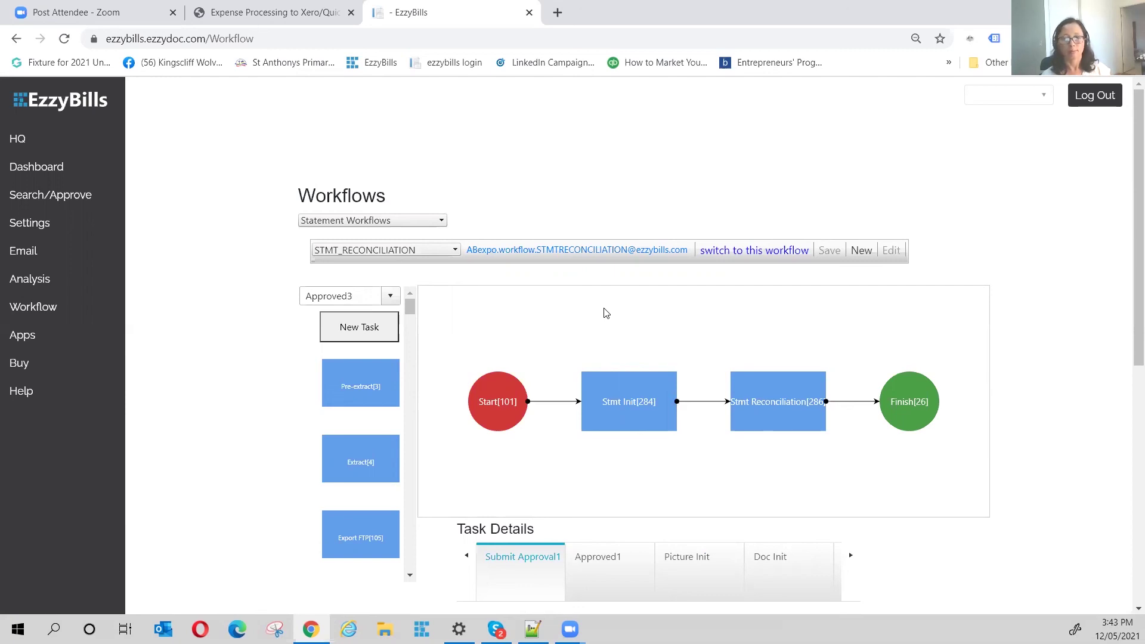
- Return to the Invoice Workflows and display the pricecheck workflow
click(370, 220)
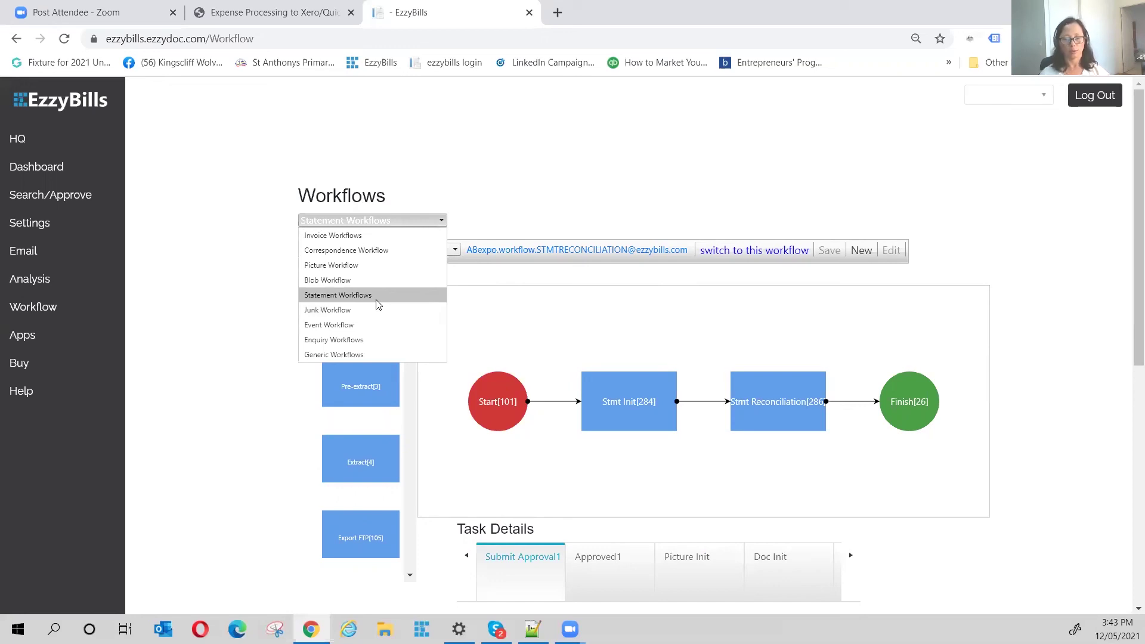
click(333, 236)
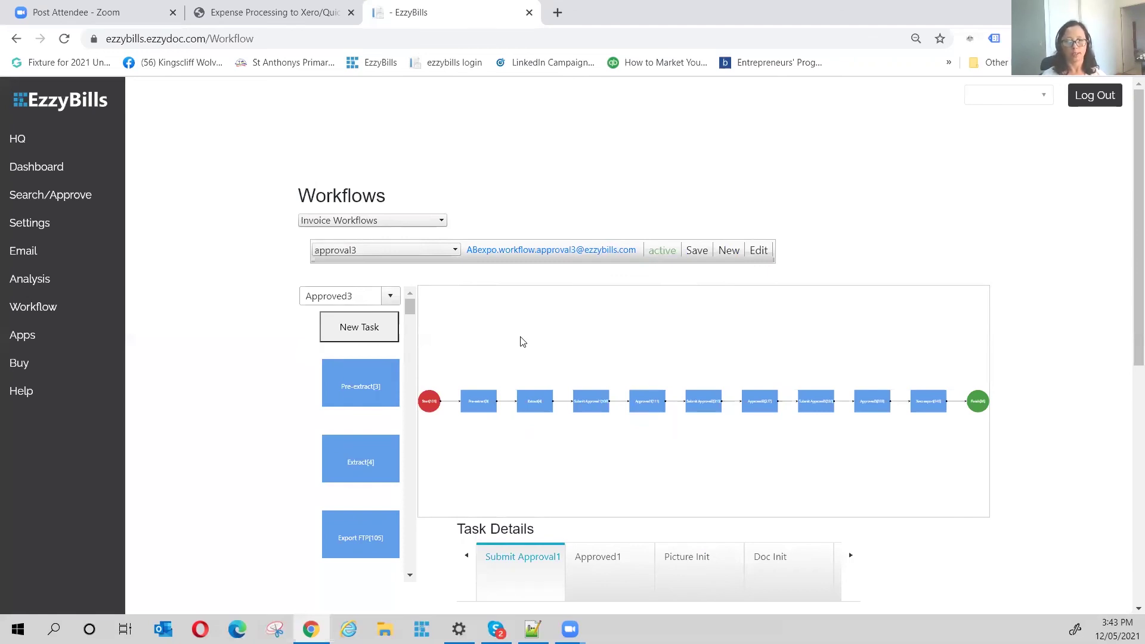
click(454, 251)
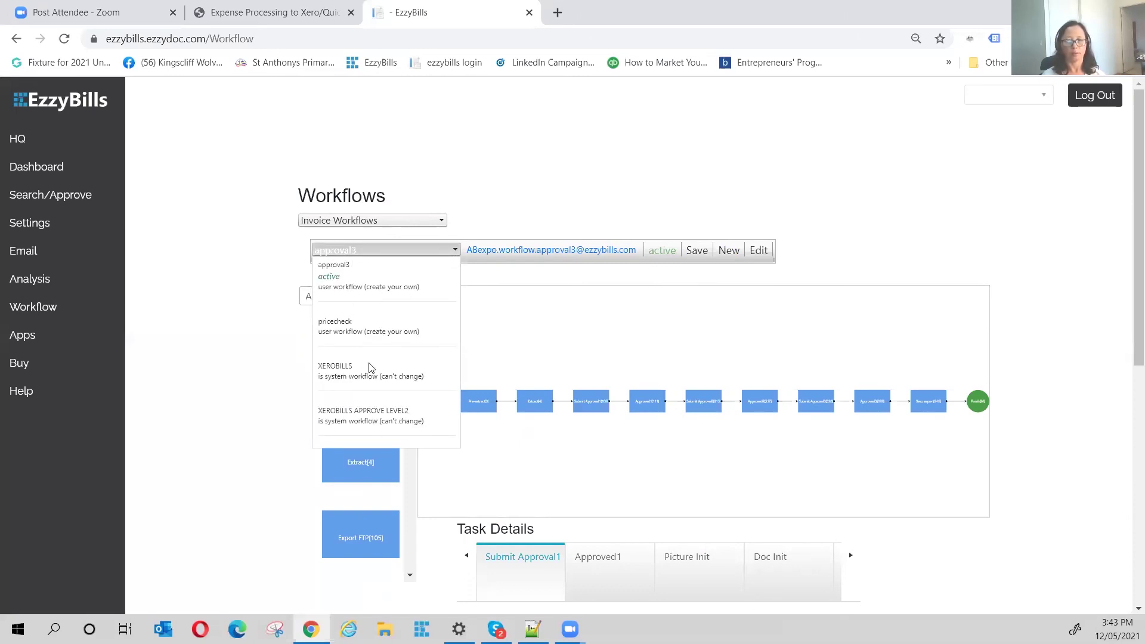
click(510, 317)
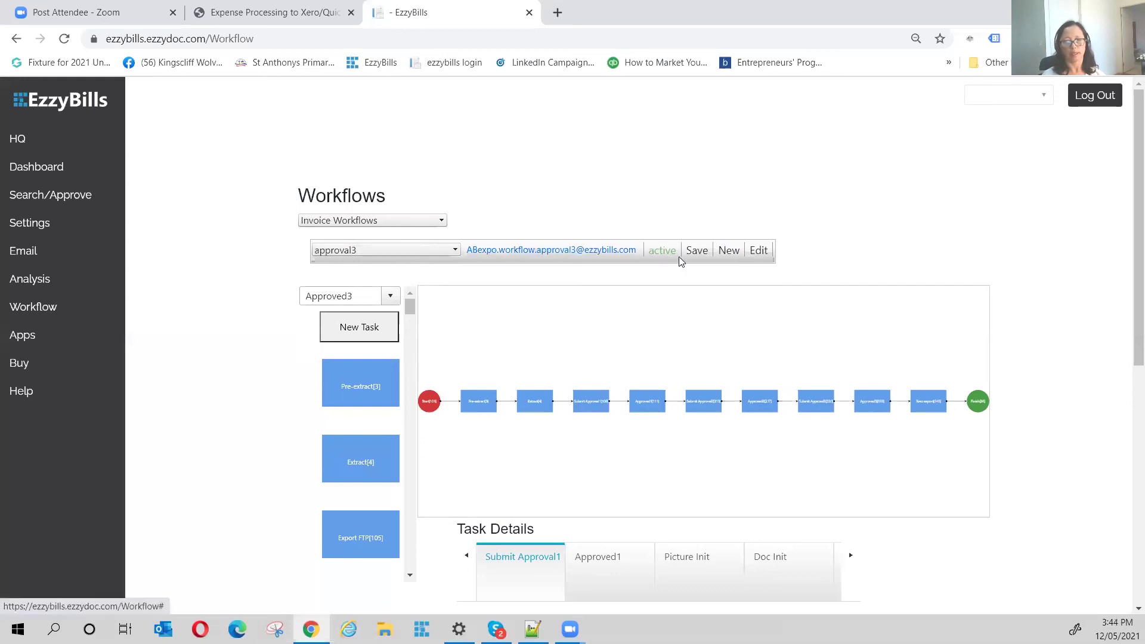
click(457, 253)
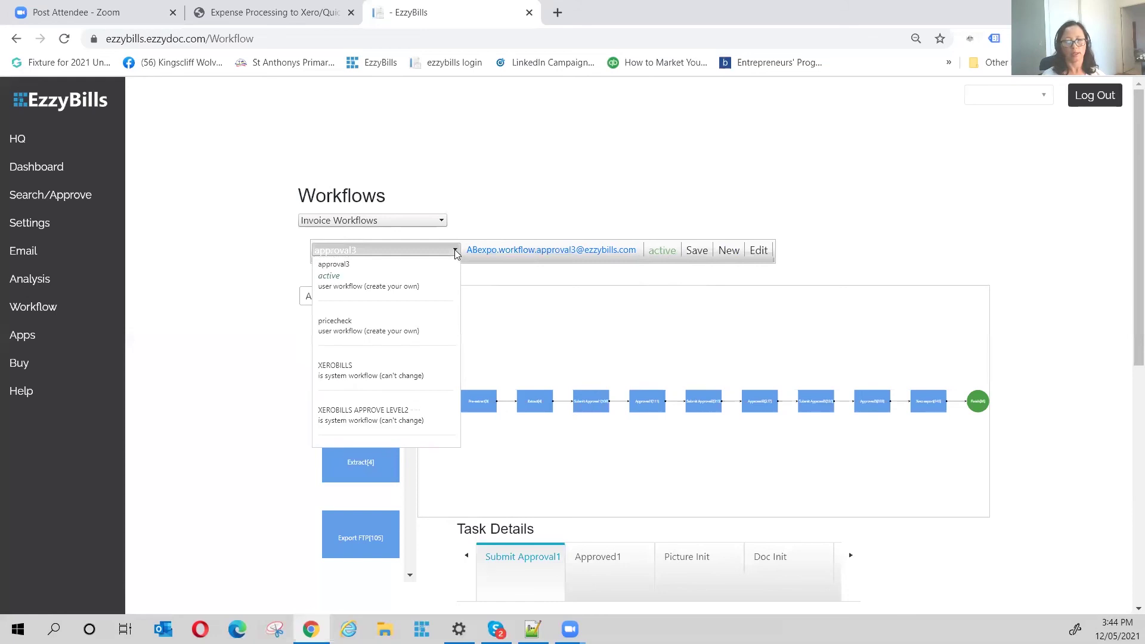
click(357, 334)
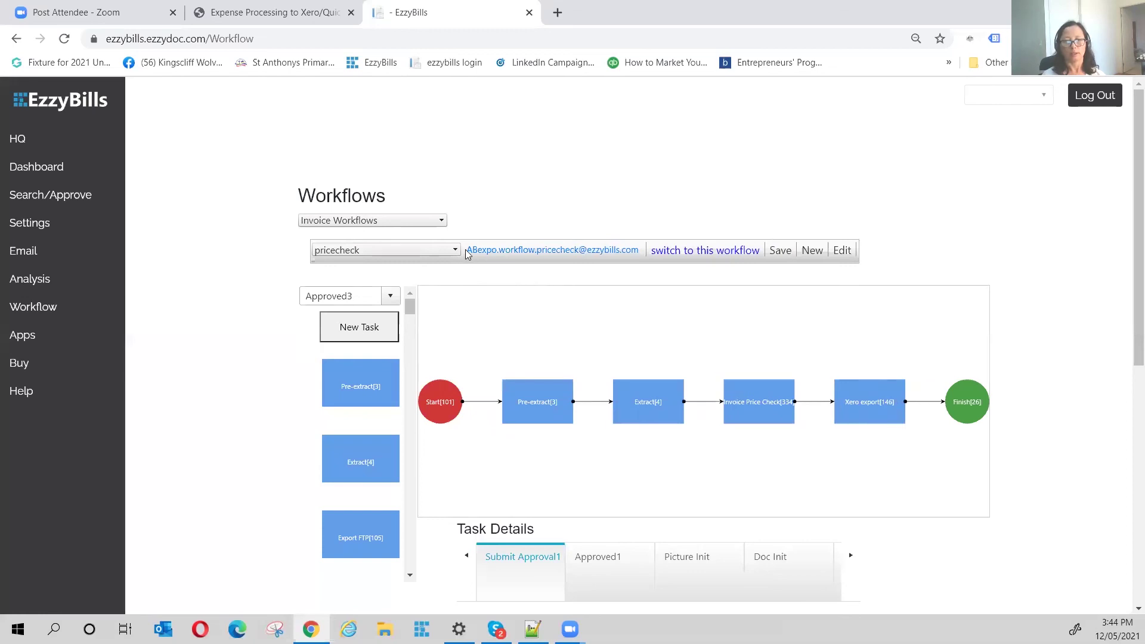
- Enlarge the page and highlight the pricecheck workflow's e-mail upload address
drag(465, 250, 640, 251)
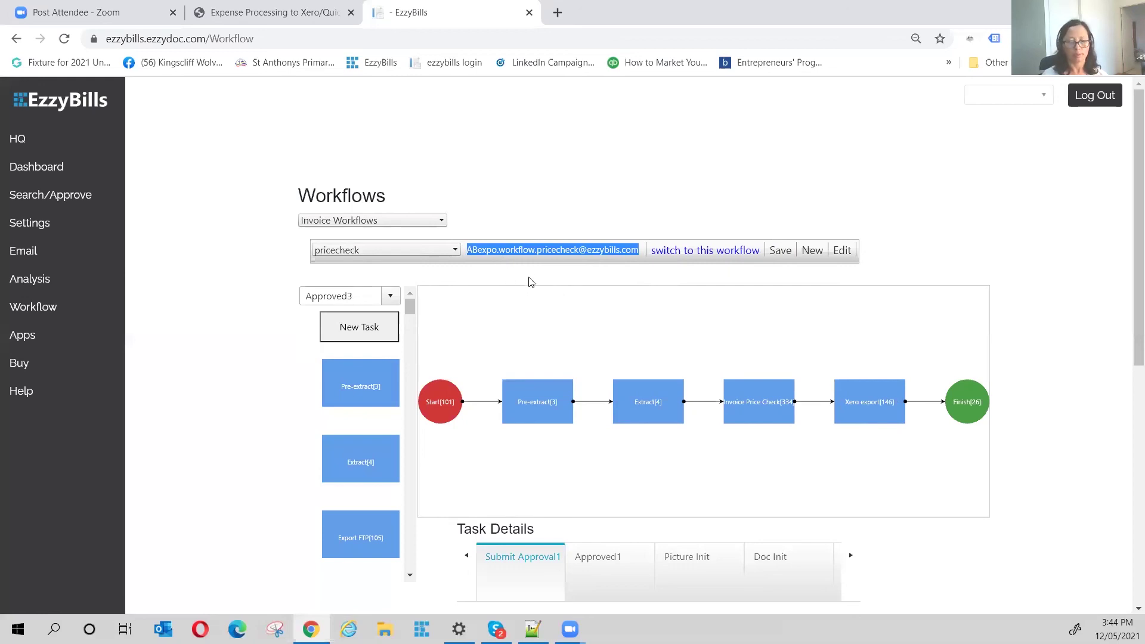
scroll(503, 337, up, 1)
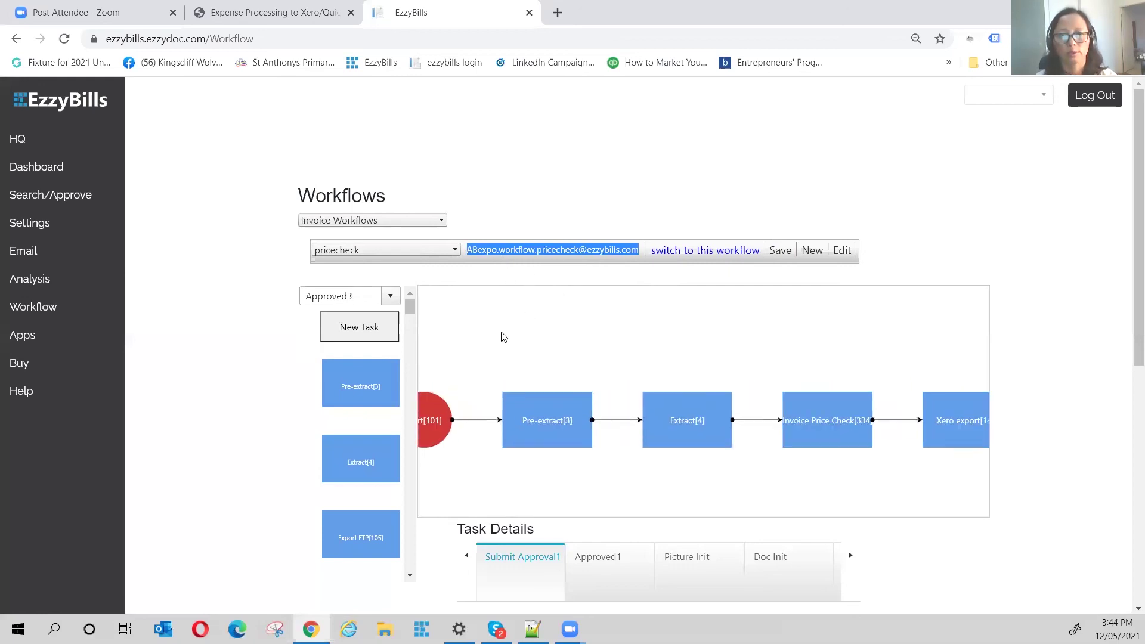
click(600, 175)
key(ctrl+plus)
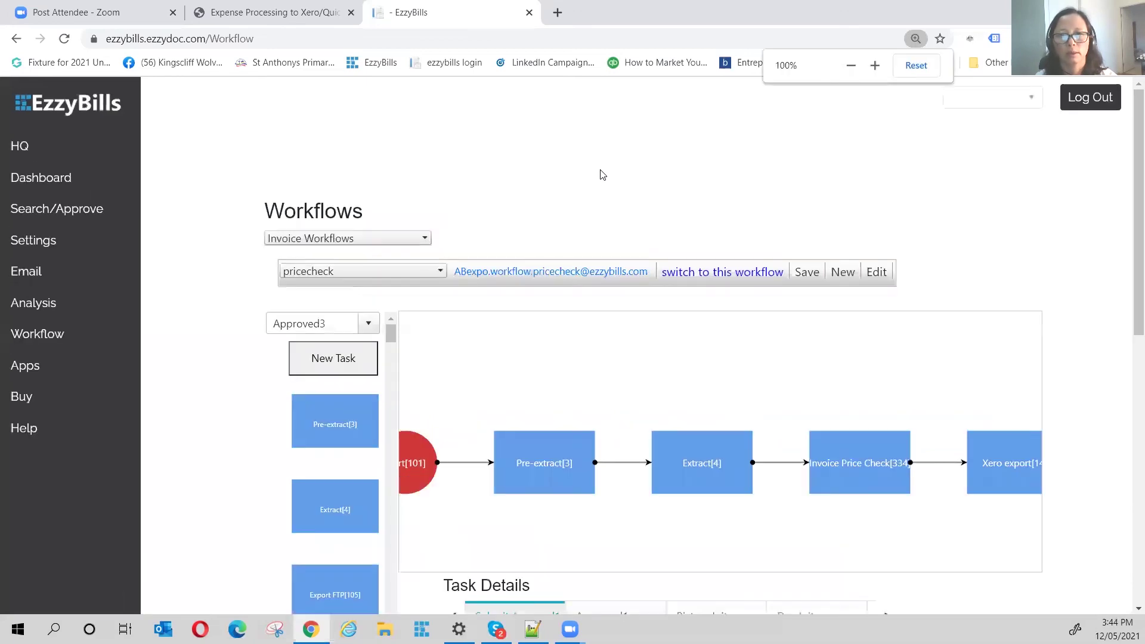
key(ctrl+plus)
key(ctrl+plus)
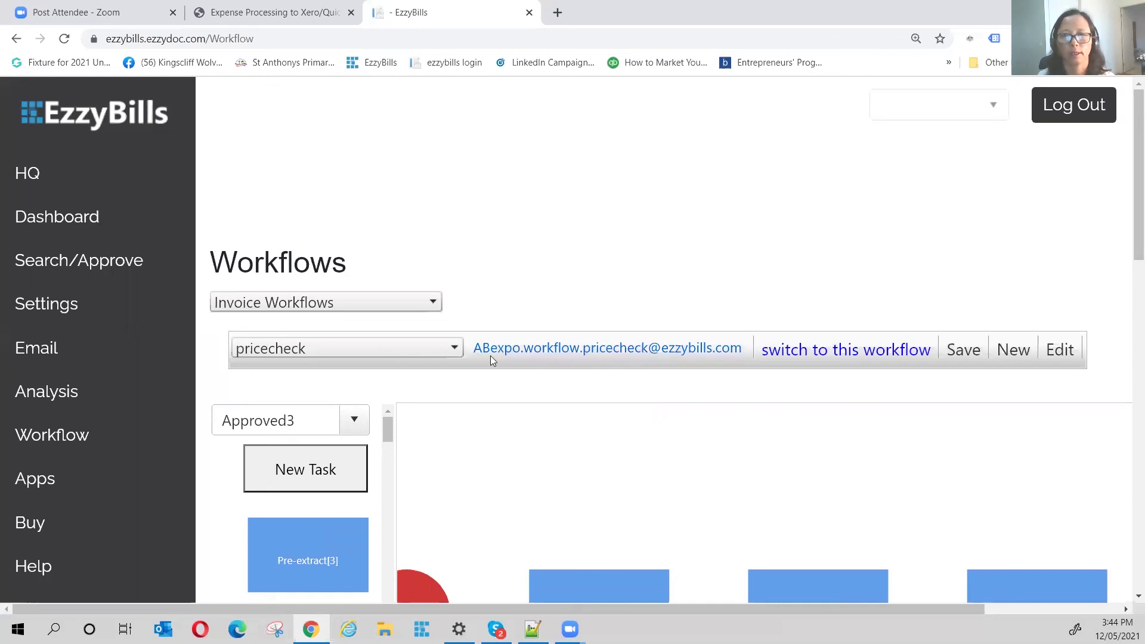
double_click(472, 347)
drag(584, 349, 739, 352)
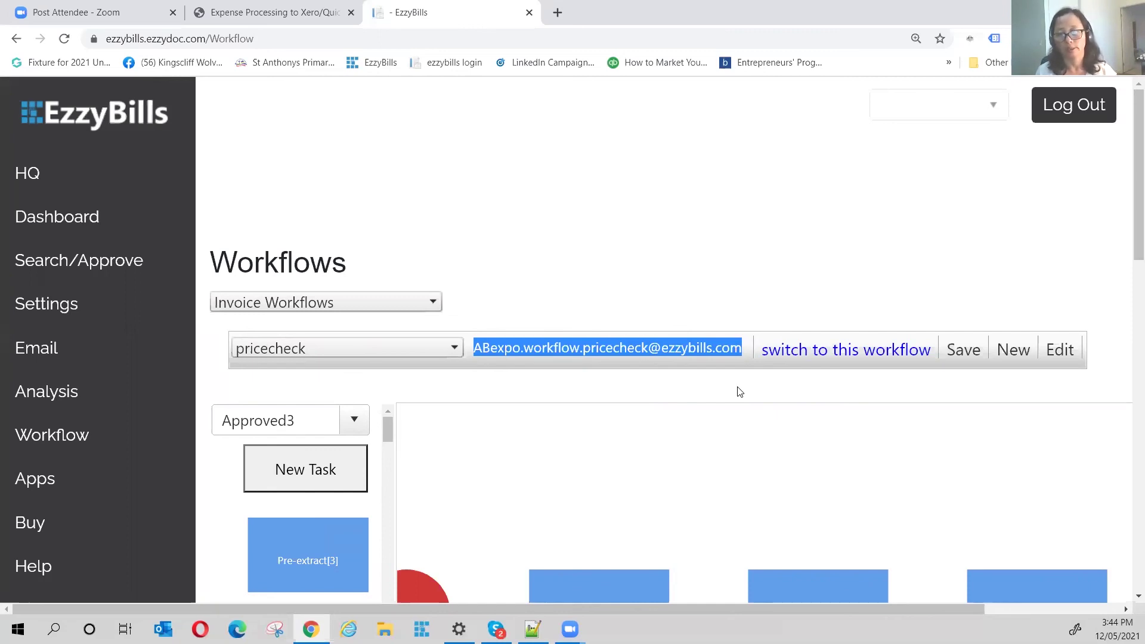
- Switch to the EzzyBills Workflows webinar PDF and advance to page 9, Work Smart with EzzyBills Workflows
click(244, 18)
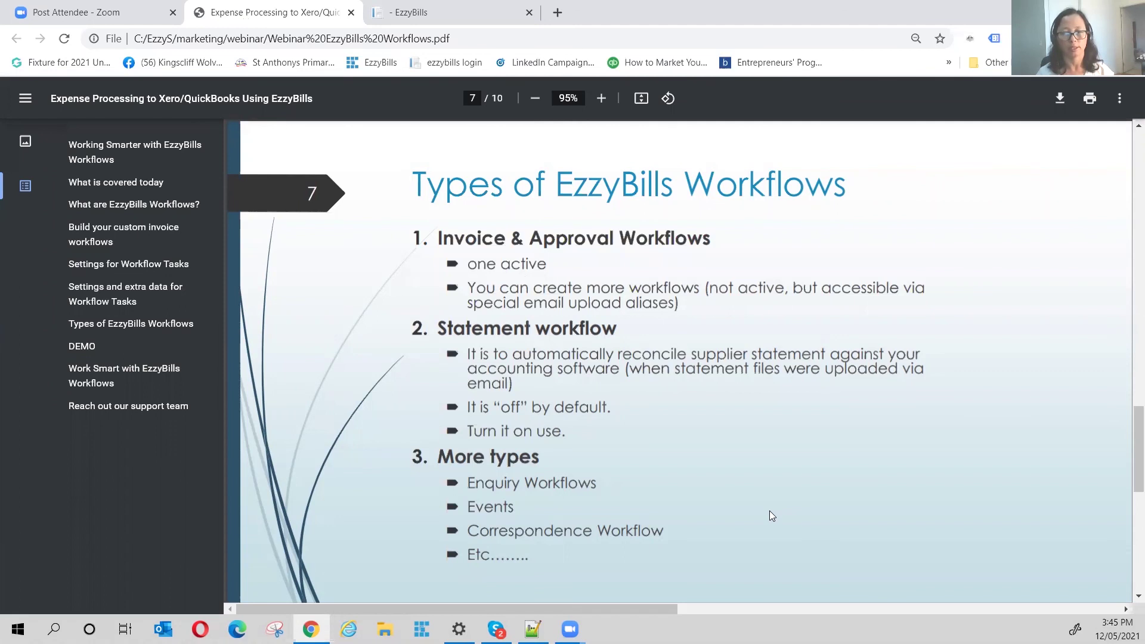
key(Right)
key(Right)
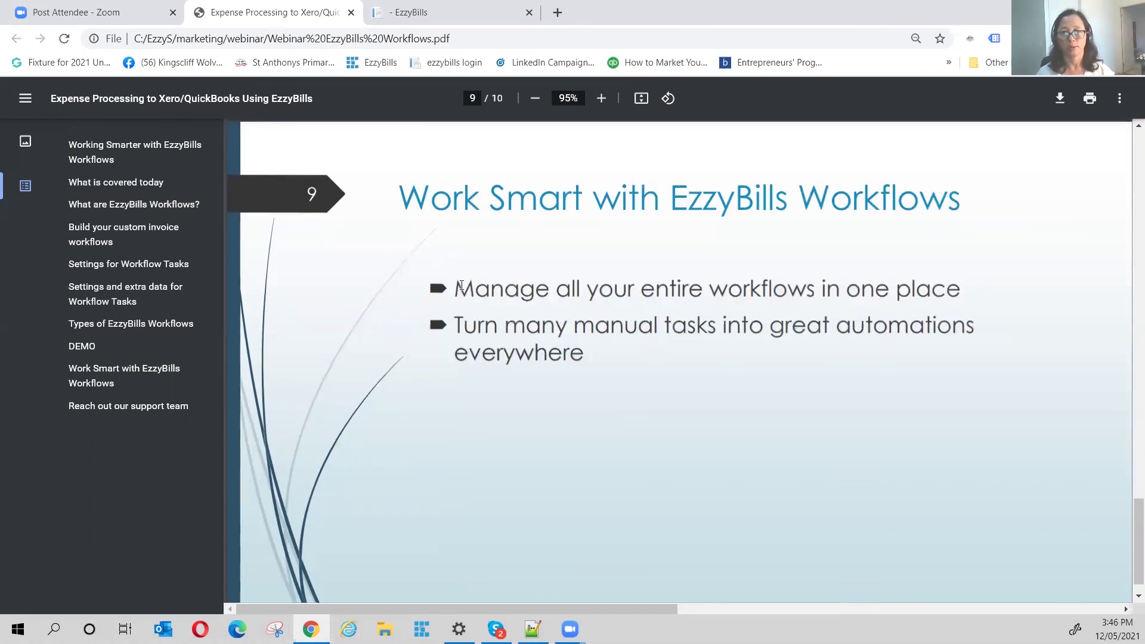